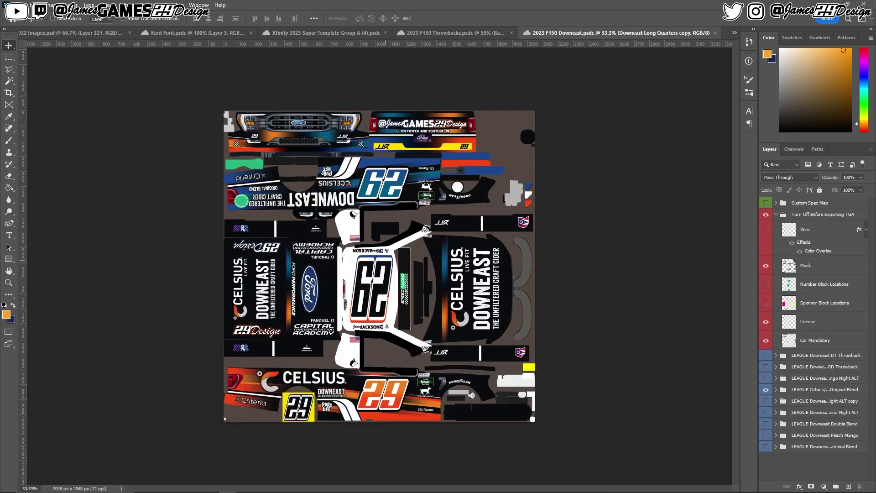
Step: Duplicate the Downeast quarters graphic and rotate the copy 180°
{"action": "key", "text": "ctrl+j"}
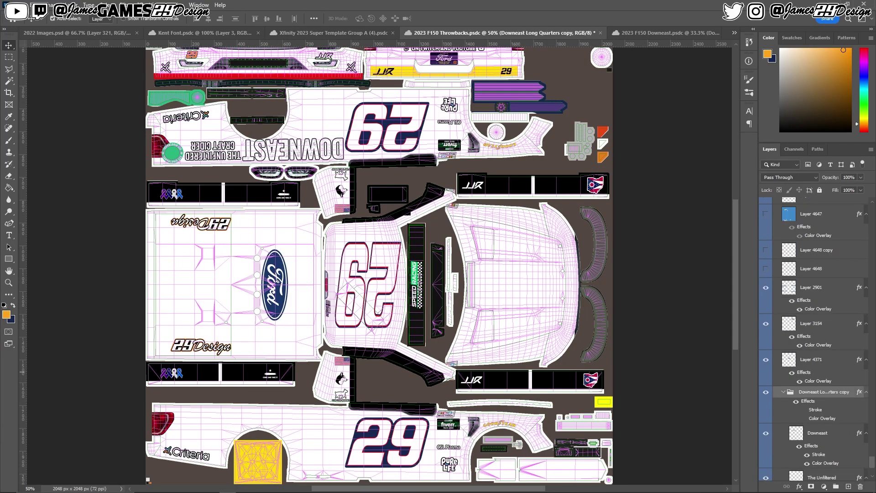
{"action": "left_click", "coordinate": [33, 5]}
{"action": "left_click", "coordinate": [163, 351]}
{"action": "left_click", "coordinate": [33, 5]}
{"action": "left_click", "coordinate": [157, 236]}
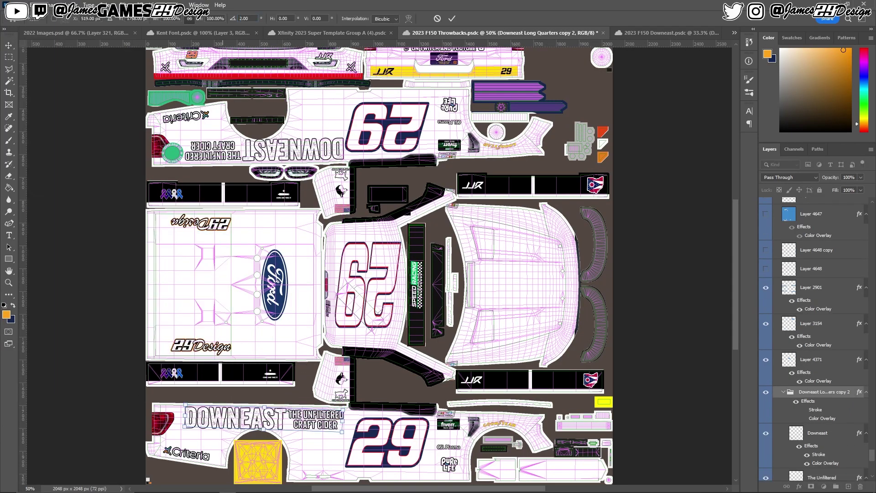
Step: Drag the rotated DOWNEAST graphic onto the Throwbacks template's lower side panel
{"action": "key", "text": "ctrl+Tab"}
{"action": "key", "text": "ctrl+shift+Tab"}
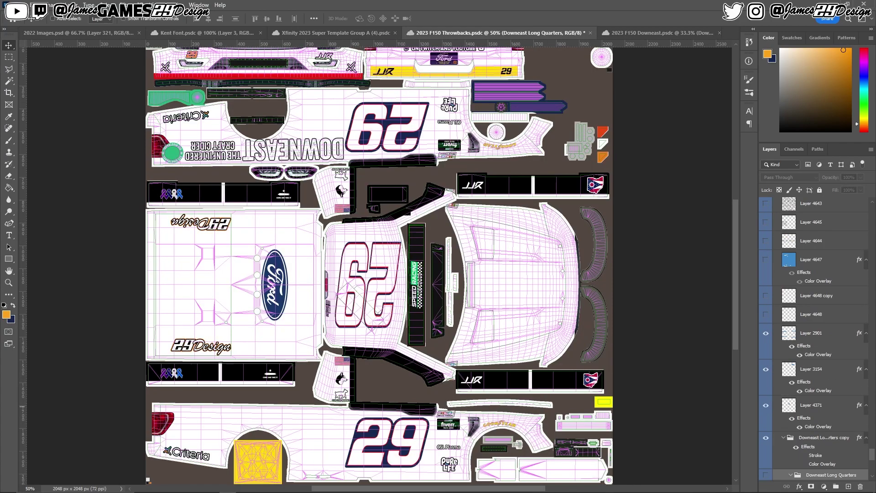
{"action": "left_click_drag", "start_coordinate": [328, 388], "coordinate": [271, 417]}
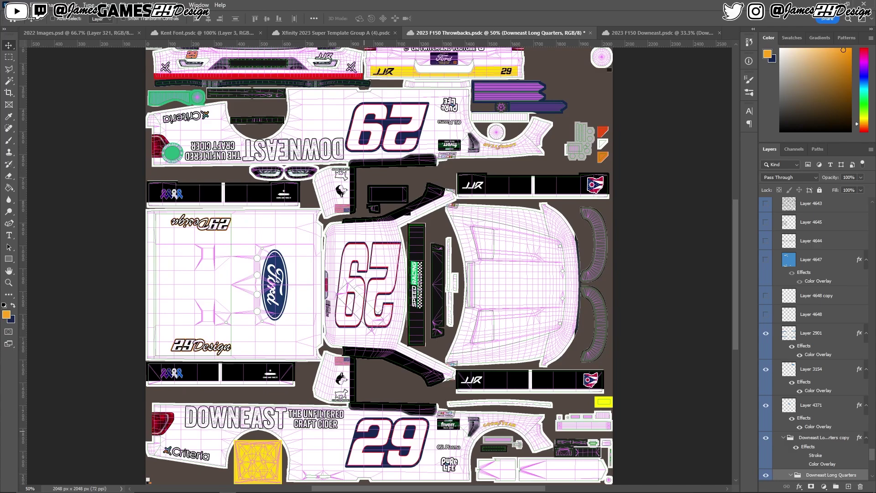
{"action": "scroll", "coordinate": [815, 338], "scroll_direction": "down", "scroll_amount": 3}
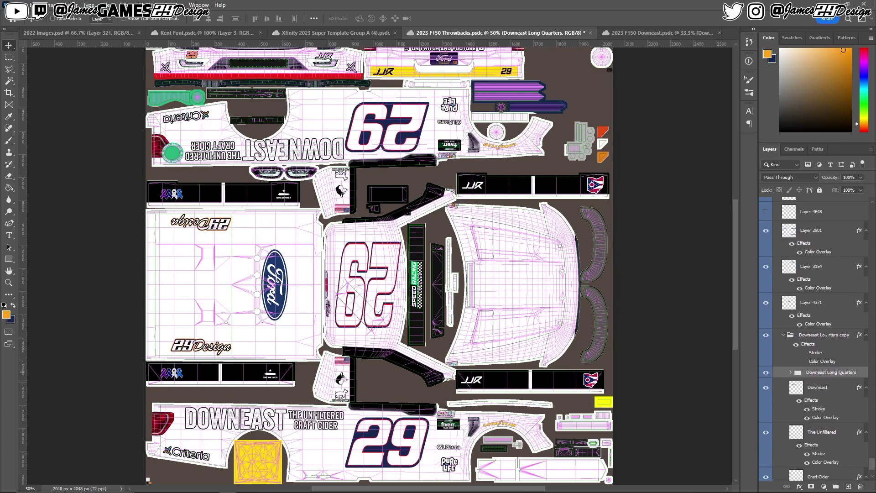
Step: Check the Downeast layer's navy overlay and copy its layer style
{"action": "double_click", "coordinate": [825, 417]}
{"action": "left_click", "coordinate": [440, 250]}
{"action": "left_click", "coordinate": [557, 272]}
{"action": "key", "text": "Escape"}
{"action": "key", "text": "Escape"}
{"action": "right_click", "coordinate": [797, 235]}
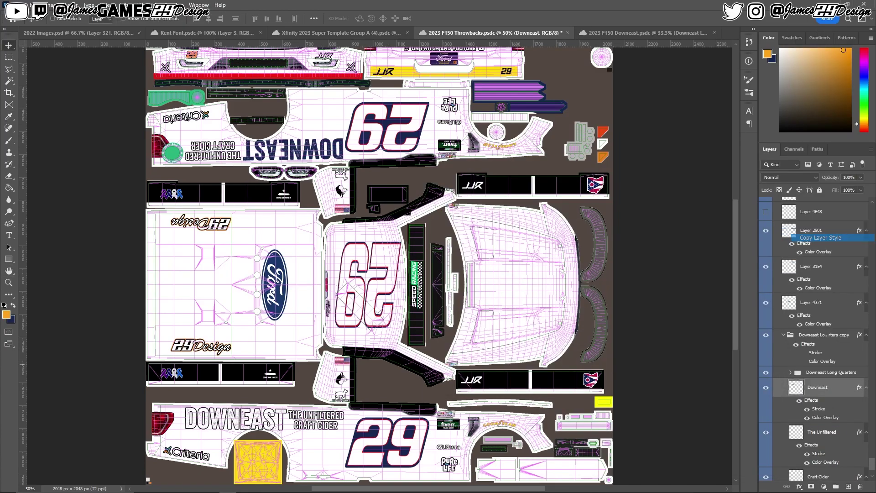
{"action": "left_click", "coordinate": [821, 237]}
{"action": "scroll", "coordinate": [818, 365], "scroll_direction": "down", "scroll_amount": 2}
{"action": "left_click", "coordinate": [818, 408], "text": "shift"}
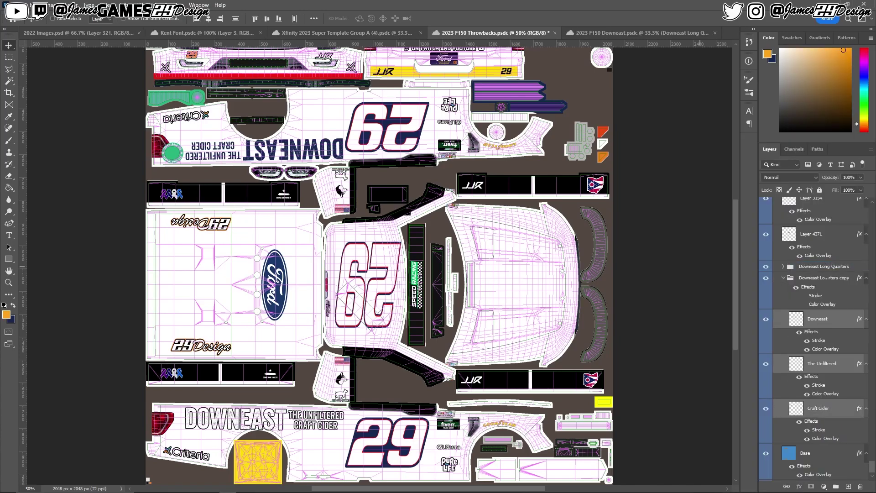
{"action": "key", "text": "ctrl+z"}
{"action": "key", "text": "ctrl+z"}
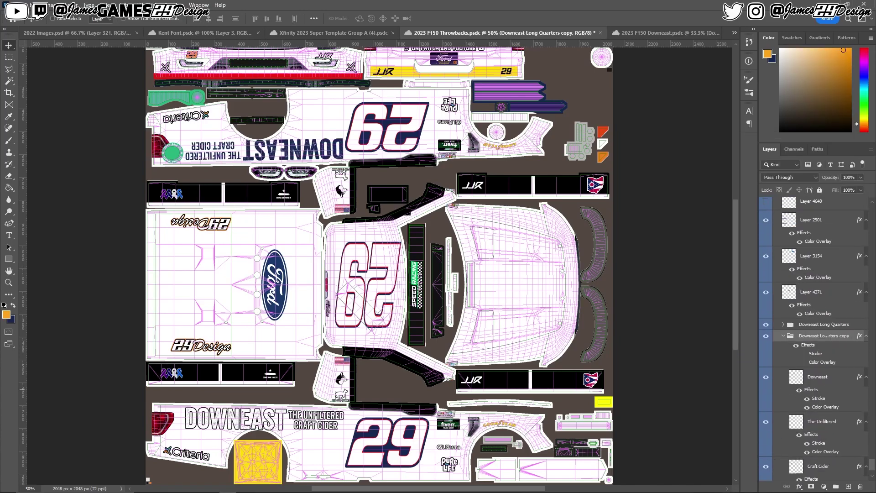
{"action": "scroll", "coordinate": [379, 266], "scroll_direction": "up", "scroll_amount": 1}
Step: Apply the copied navy layer style to the hood panel
{"action": "key", "text": "ctrl+z"}
{"action": "key", "text": "ctrl+z"}
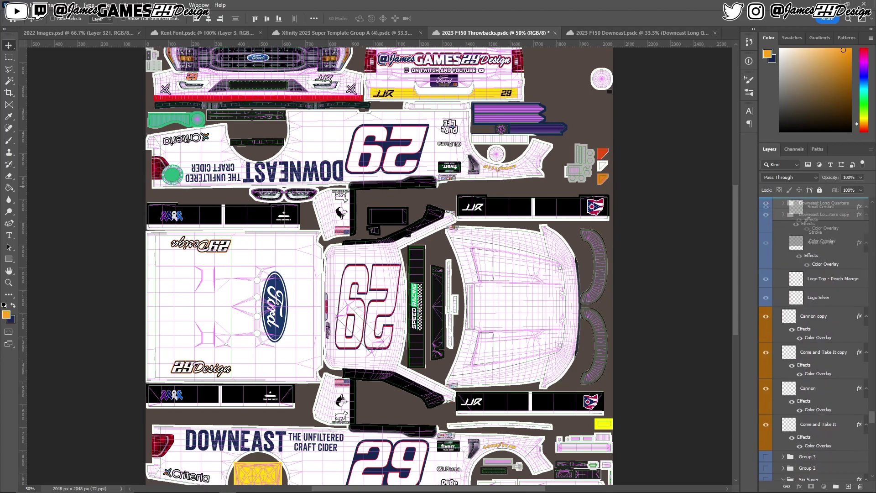
{"action": "key", "text": "ctrl+z"}
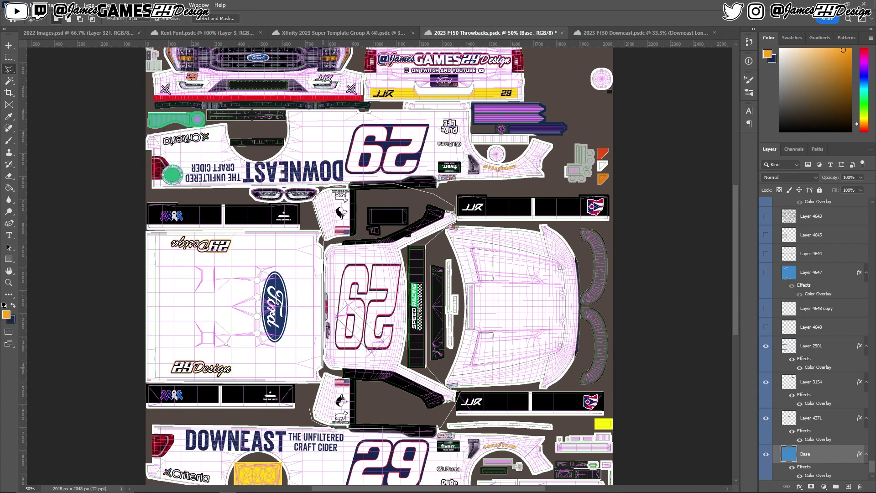
{"action": "key", "text": "ctrl+z"}
{"action": "scroll", "coordinate": [379, 264], "scroll_direction": "down", "scroll_amount": 4}
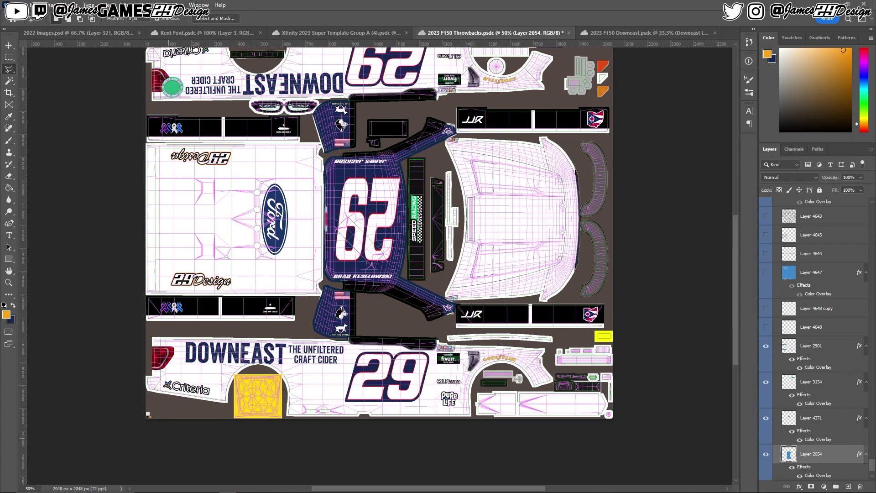
{"action": "key", "text": "super"}
{"action": "key", "text": "Escape"}
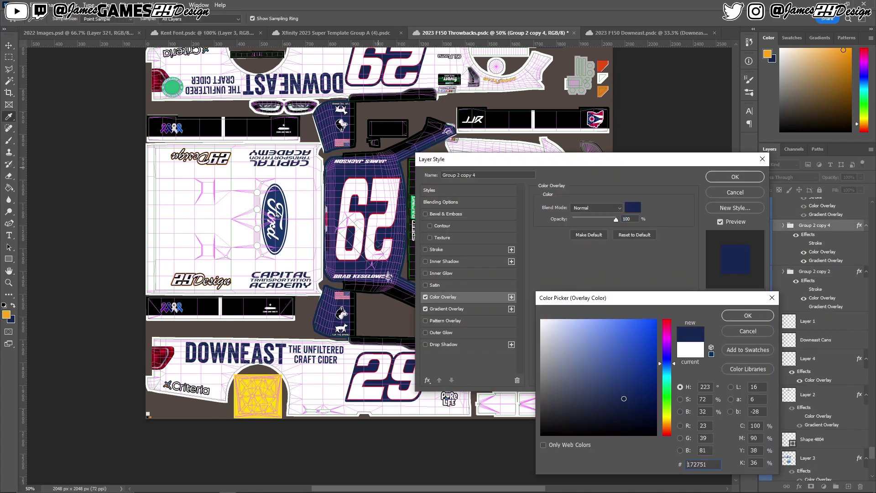
{"action": "key", "text": "l"}
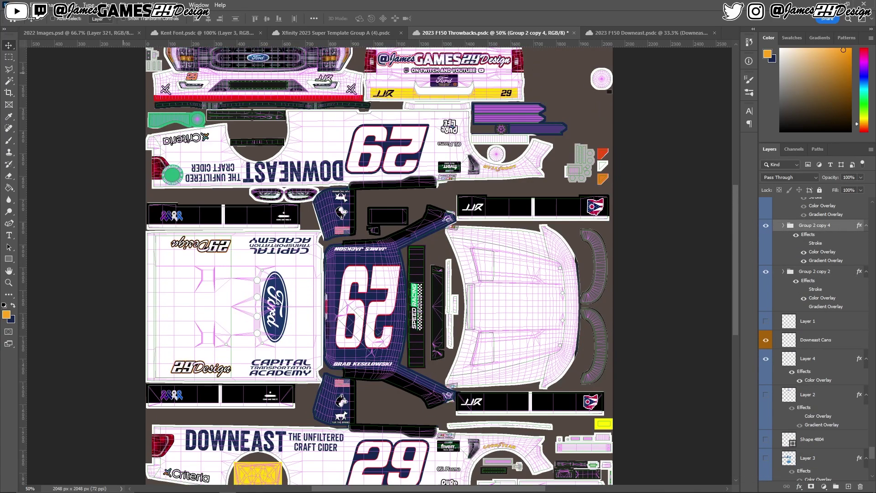
{"action": "scroll", "coordinate": [379, 238], "scroll_direction": "down", "scroll_amount": 2}
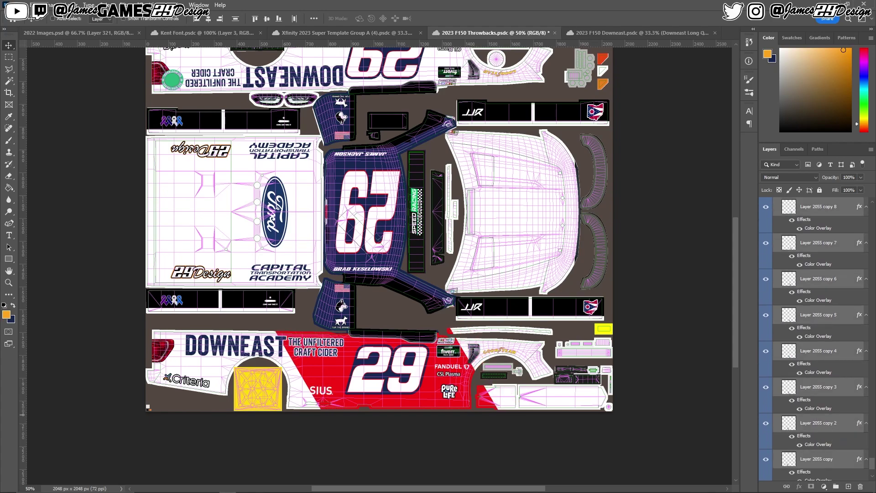
Step: Extend the red stripes across the lower panel and pull their left edge in to fit
{"action": "right_click", "coordinate": [820, 319]}
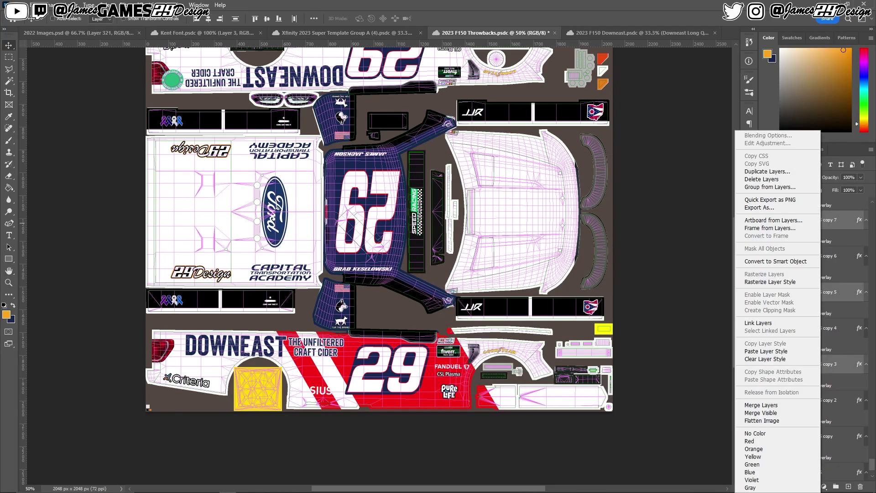
{"action": "key", "text": "Escape"}
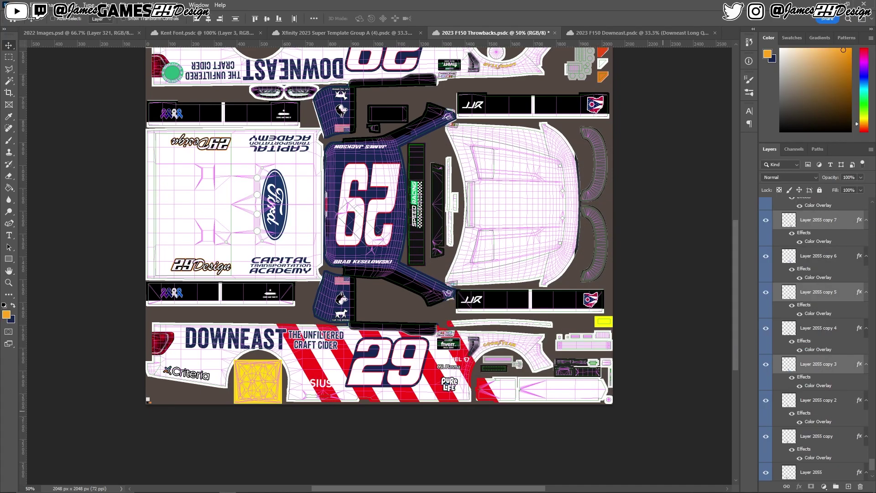
{"action": "left_click", "coordinate": [32, 5]}
{"action": "left_click", "coordinate": [50, 229]}
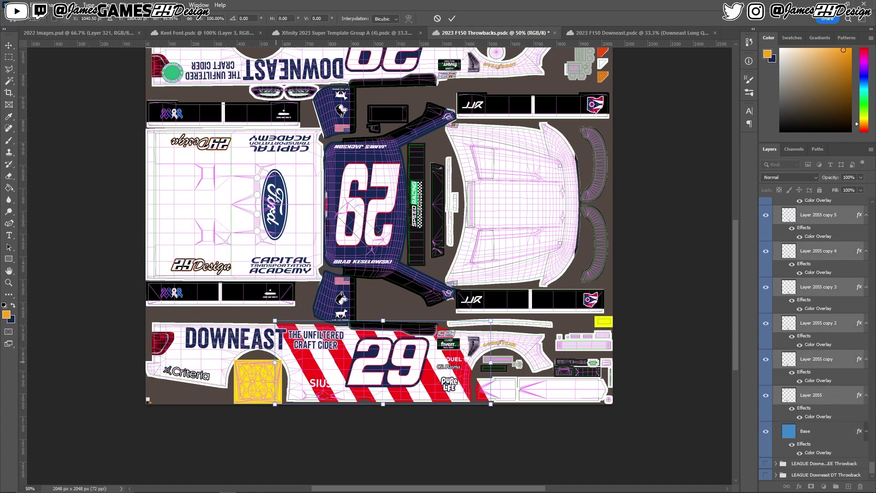
{"action": "left_click_drag", "start_coordinate": [275, 362], "coordinate": [285, 363]}
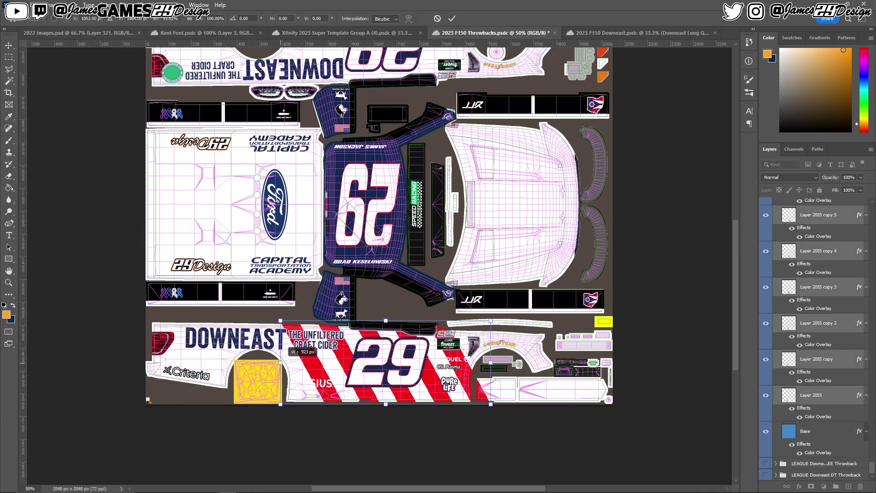
{"action": "key", "text": "Return"}
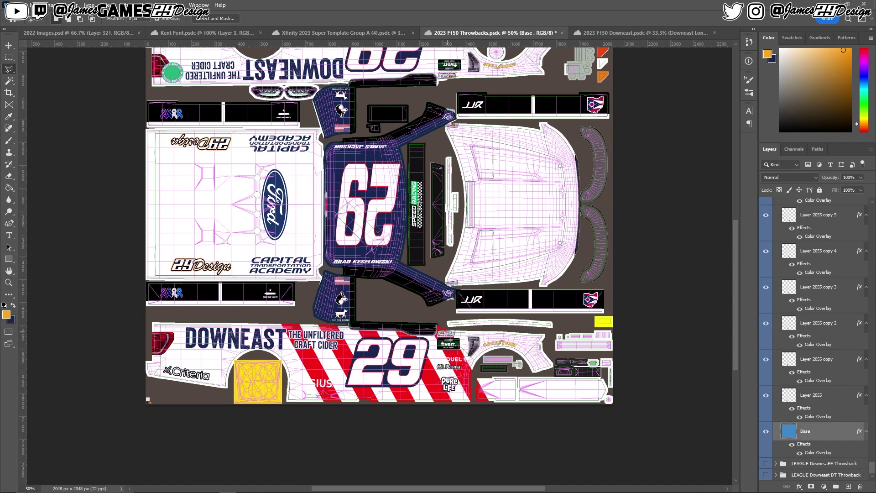
{"action": "key", "text": "ctrl+plus"}
{"action": "scroll", "coordinate": [379, 264], "scroll_direction": "down", "scroll_amount": 2}
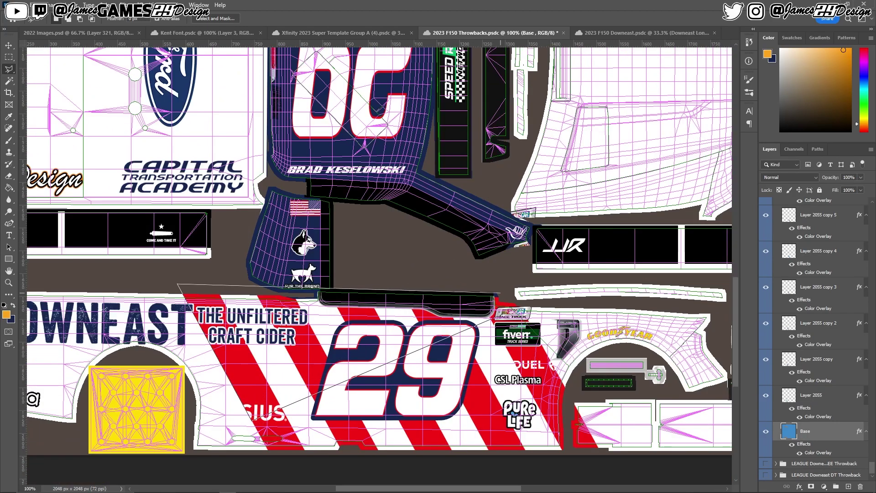
Step: Turn the lassoed area into a navy block behind DOWNEAST and the 29
{"action": "key", "text": "ctrl+j"}
{"action": "double_click", "coordinate": [818, 336]}
{"action": "key", "text": "Return"}
{"action": "key", "text": "b"}
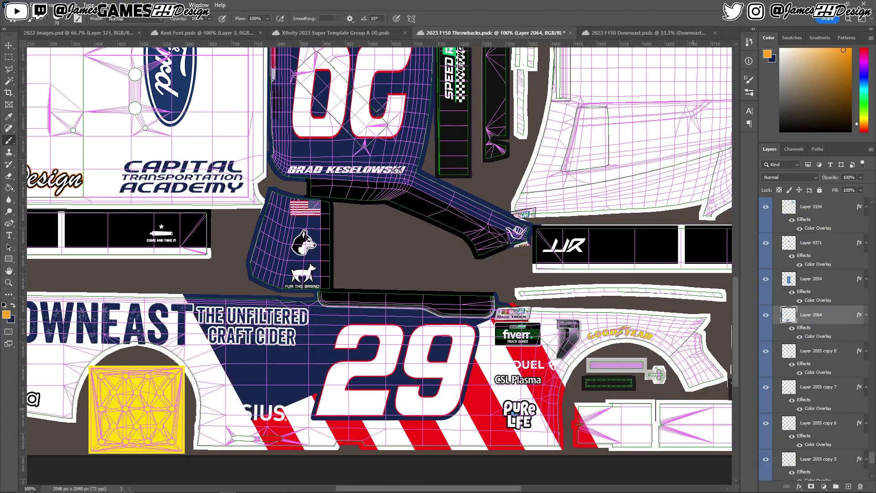
{"action": "scroll", "coordinate": [822, 280], "scroll_direction": "down", "scroll_amount": 2}
{"action": "scroll", "coordinate": [379, 264], "scroll_direction": "down", "scroll_amount": 2}
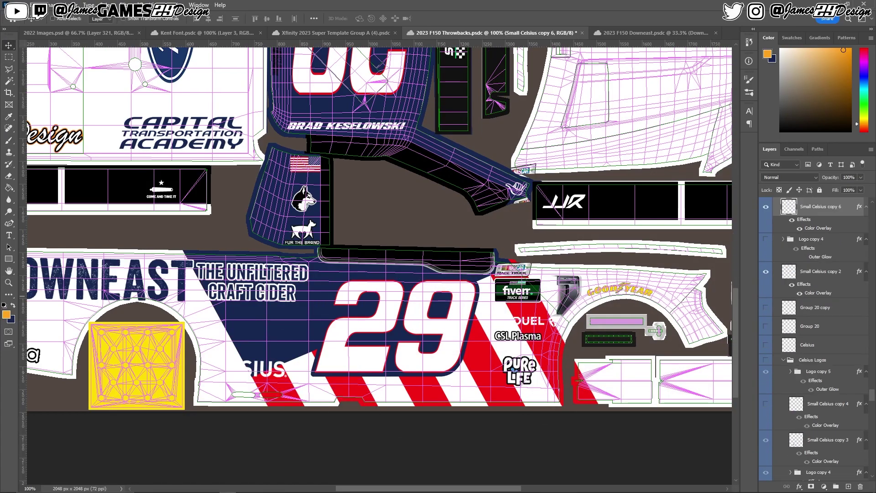
Step: Give the Small Celsius logo a navy #172751 Color Overlay and a stroke
{"action": "left_click", "coordinate": [799, 487]}
{"action": "left_click", "coordinate": [771, 411]}
{"action": "left_click", "coordinate": [622, 397]}
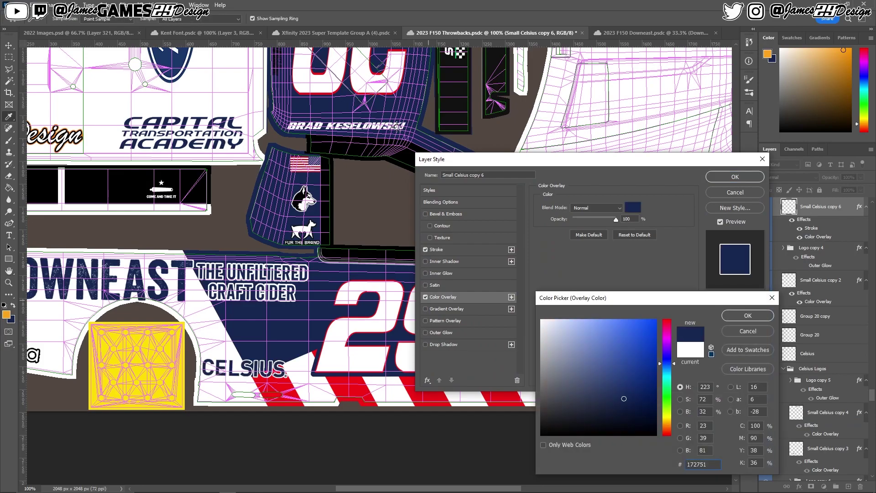
{"action": "left_click", "coordinate": [745, 313]}
{"action": "left_click", "coordinate": [457, 250]}
{"action": "left_click", "coordinate": [735, 177]}
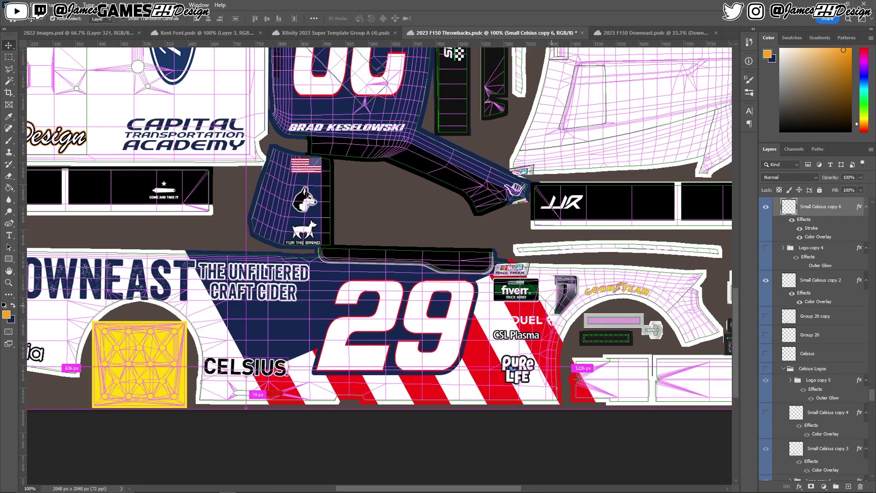
{"action": "key", "text": "v"}
{"action": "key", "text": "ctrl+minus"}
{"action": "key", "text": "ctrl+j"}
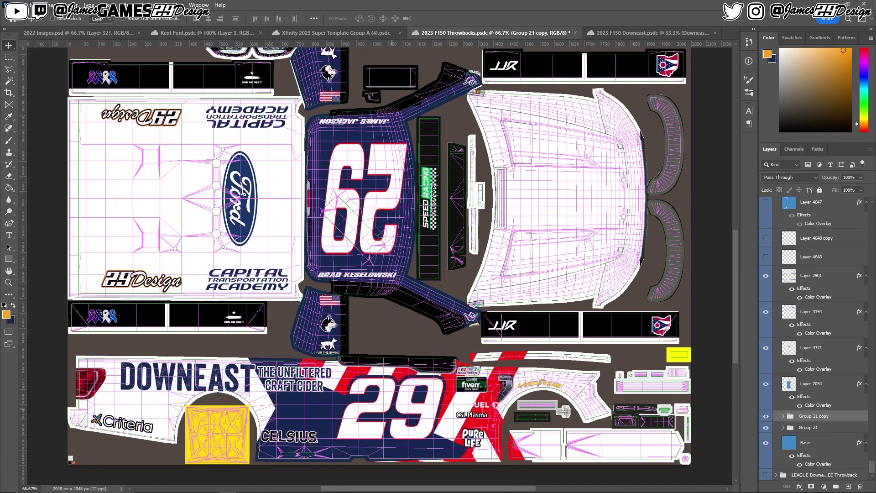
Step: Adjust the stripes and expand the Group 21 copy layer group
{"action": "mouse_move", "coordinate": [413, 402]}
{"action": "left_mouse_down"}
{"action": "mouse_move", "coordinate": [413, 161]}
{"action": "mouse_move", "coordinate": [416, 438]}
{"action": "left_mouse_up"}
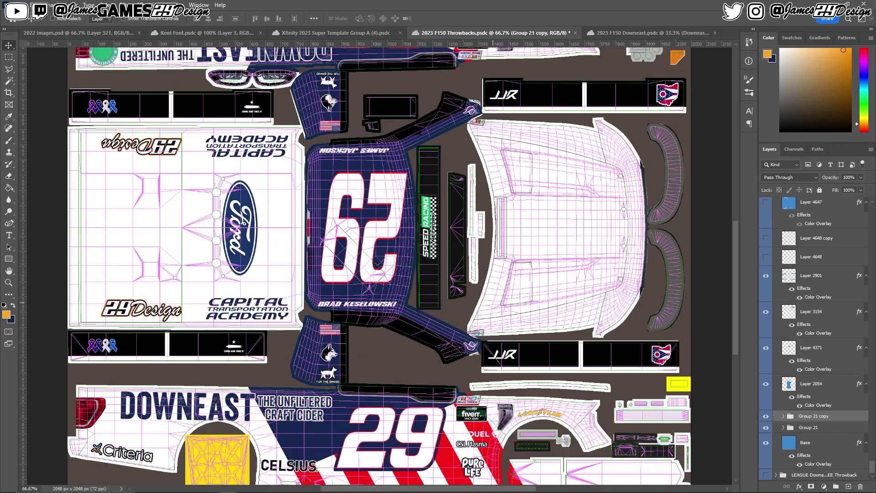
{"action": "scroll", "coordinate": [379, 265], "scroll_direction": "up", "scroll_amount": 2}
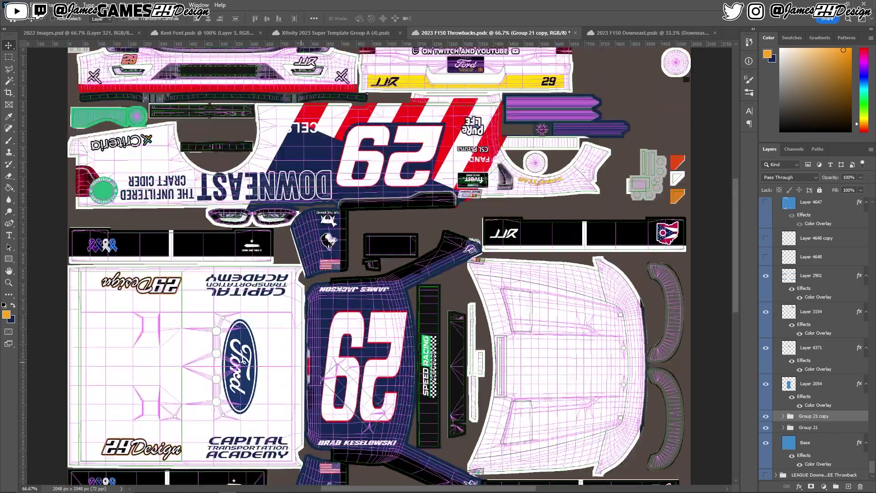
{"action": "left_click", "coordinate": [783, 416]}
{"action": "scroll", "coordinate": [817, 319], "scroll_direction": "down", "scroll_amount": 5}
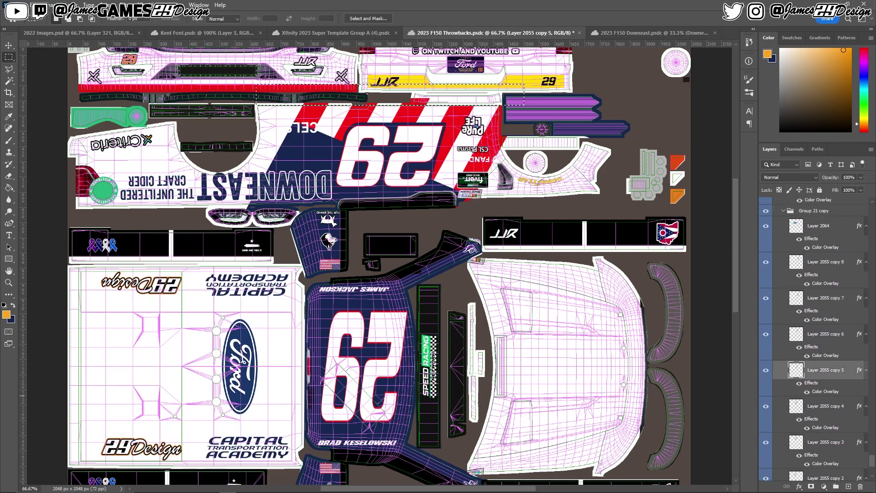
{"action": "left_click", "coordinate": [818, 401]}
Step: Pick the Small Celsius copy 2, FanDuel FD Left and Downeast layers from the canvas
{"action": "right_click", "coordinate": [307, 129]}
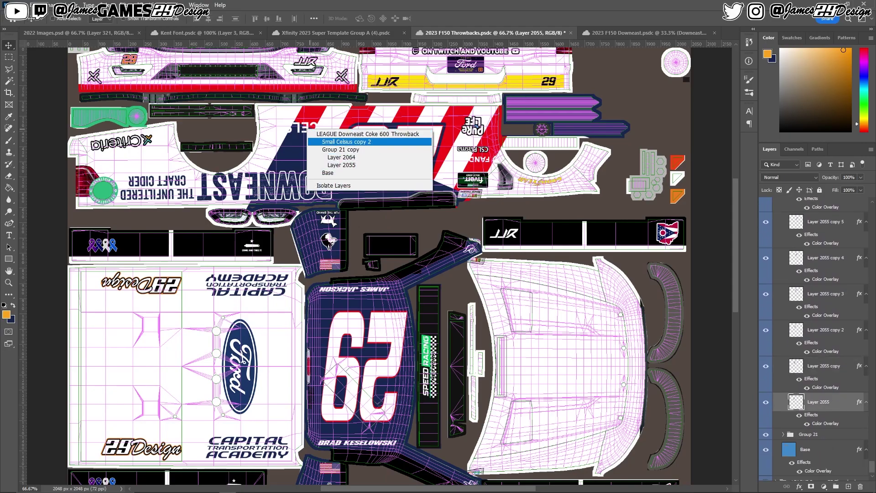
{"action": "left_click", "coordinate": [370, 142]}
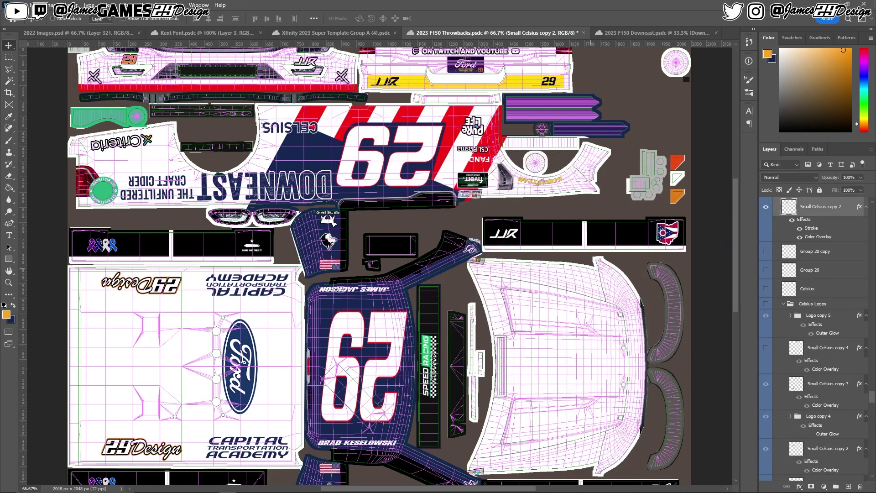
{"action": "scroll", "coordinate": [379, 264], "scroll_direction": "down", "scroll_amount": 4}
{"action": "scroll", "coordinate": [478, 132], "scroll_direction": "up", "scroll_amount": 2}
{"action": "right_click", "coordinate": [477, 131]}
{"action": "left_click", "coordinate": [497, 151]}
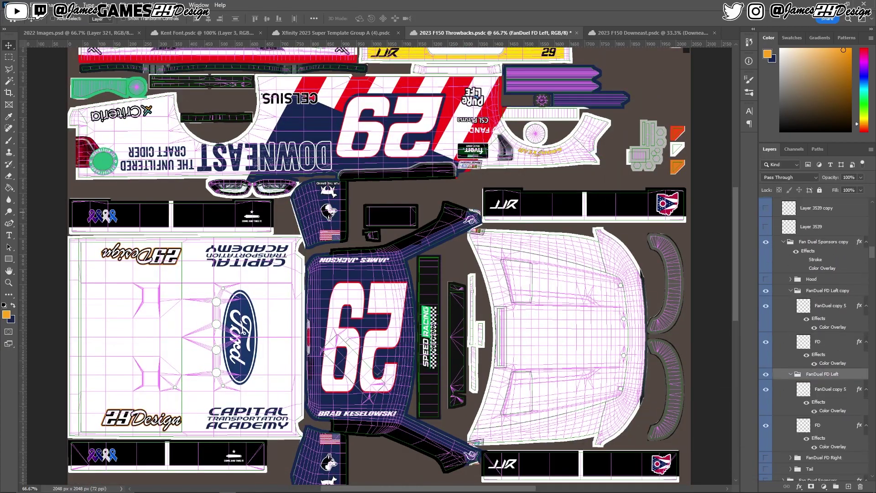
{"action": "scroll", "coordinate": [379, 265], "scroll_direction": "up", "scroll_amount": 5}
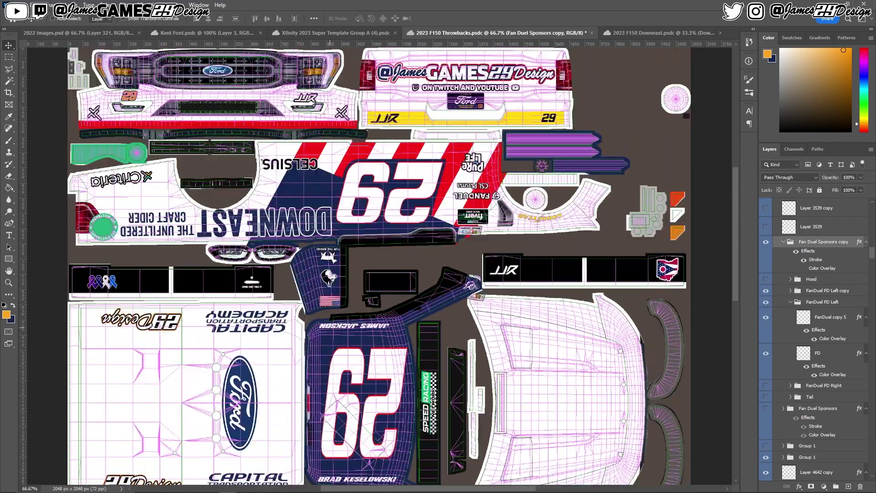
{"action": "right_click", "coordinate": [220, 222]}
{"action": "left_click", "coordinate": [228, 233]}
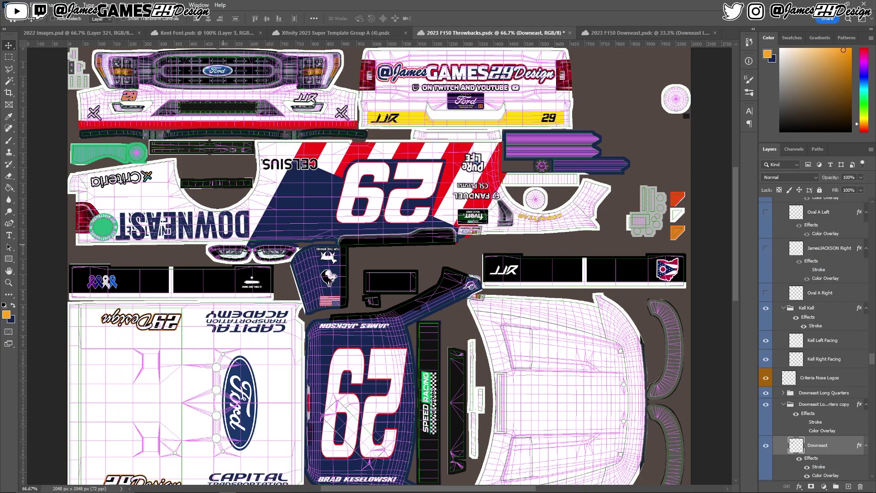
Step: Nudge the DOWNEAST text and the upside-down Unfiltered Craft Cider tagline into position
{"action": "scroll", "coordinate": [137, 228], "scroll_direction": "down", "scroll_amount": 3}
{"action": "scroll", "coordinate": [137, 228], "scroll_direction": "down", "scroll_amount": 4}
{"action": "scroll", "coordinate": [137, 228], "scroll_direction": "down", "scroll_amount": 4}
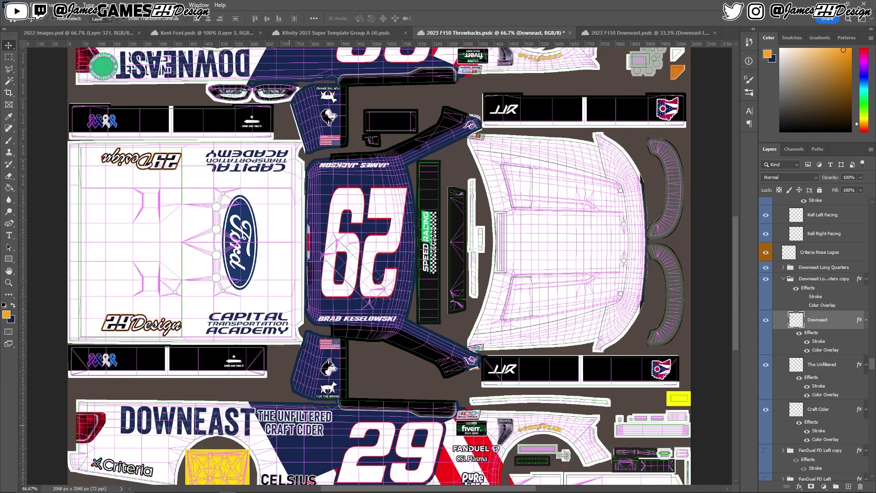
{"action": "left_click_drag", "start_coordinate": [162, 413], "coordinate": [164, 416]}
{"action": "scroll", "coordinate": [165, 416], "scroll_direction": "down", "scroll_amount": 3}
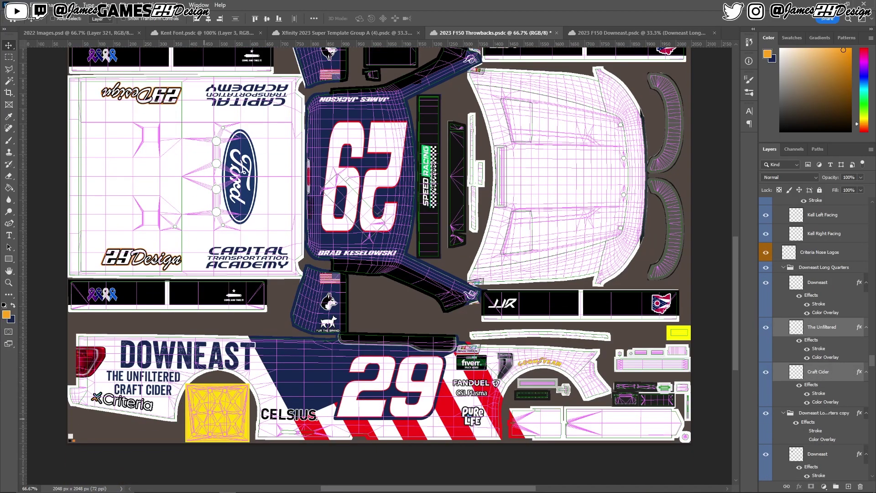
{"action": "scroll", "coordinate": [380, 265], "scroll_direction": "up", "scroll_amount": 5}
{"action": "scroll", "coordinate": [379, 266], "scroll_direction": "up", "scroll_amount": 3}
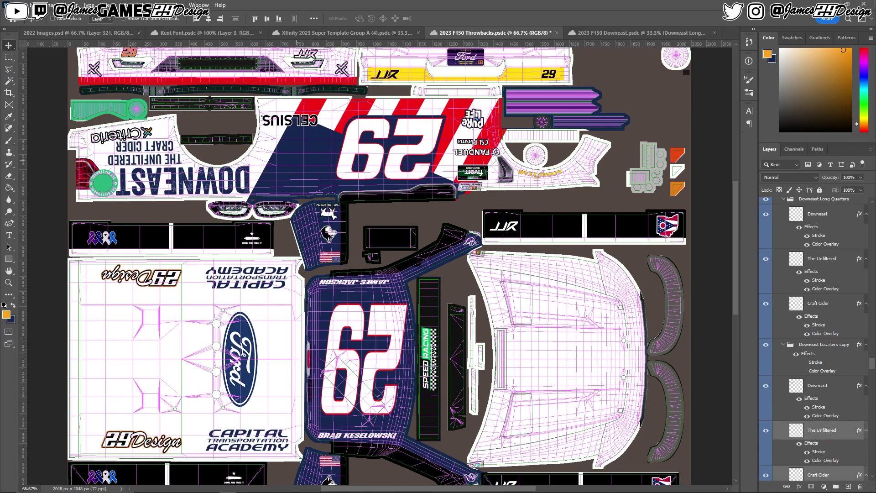
{"action": "scroll", "coordinate": [379, 266], "scroll_direction": "down", "scroll_amount": 3}
{"action": "key", "text": "Down"}
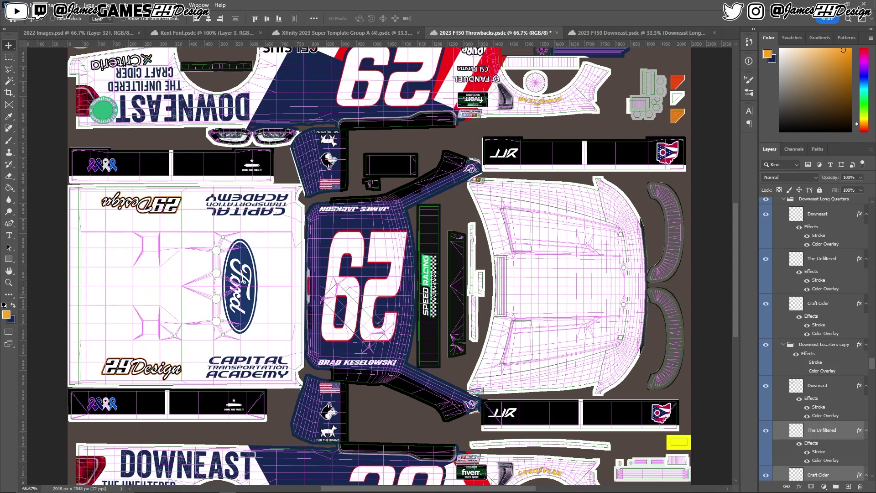
{"action": "scroll", "coordinate": [379, 265], "scroll_direction": "down", "scroll_amount": 4}
{"action": "scroll", "coordinate": [379, 266], "scroll_direction": "up", "scroll_amount": 3}
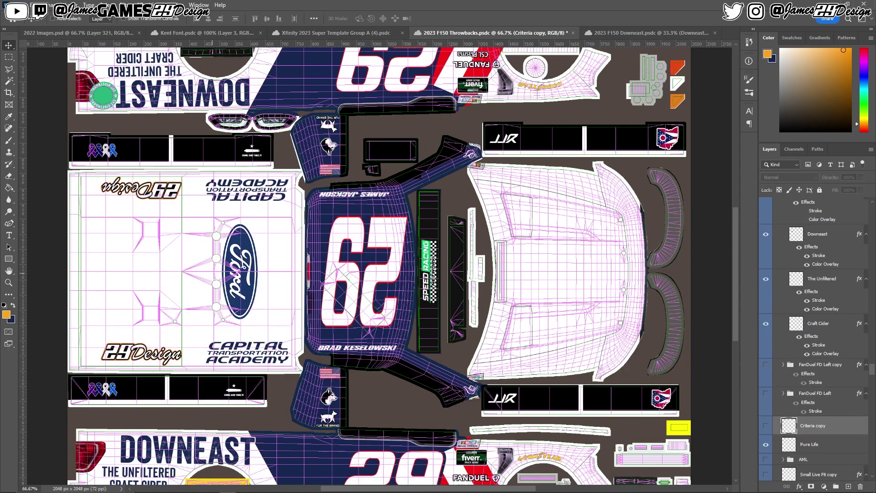
{"action": "scroll", "coordinate": [379, 266], "scroll_direction": "up", "scroll_amount": 3}
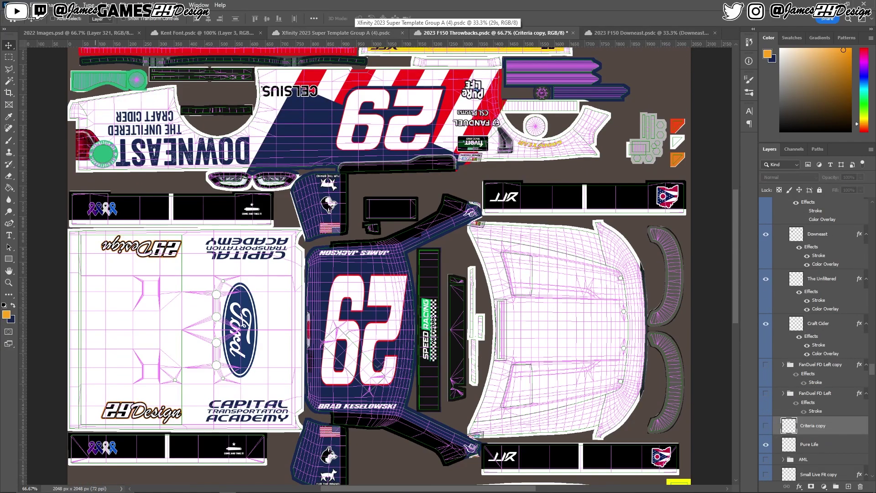
Step: Bring the hood logo over from the 2023 F150 Downeast file, colour it navy, and centre it
{"action": "scroll", "coordinate": [379, 265], "scroll_direction": "down", "scroll_amount": 3}
{"action": "left_click", "coordinate": [644, 33]}
{"action": "right_click", "coordinate": [486, 305]}
{"action": "left_click", "coordinate": [507, 320]}
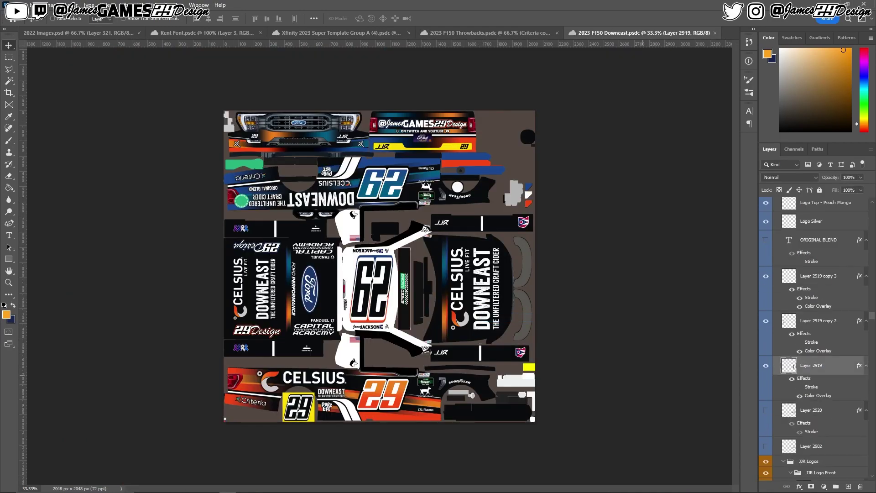
{"action": "left_click", "coordinate": [490, 33]}
{"action": "double_click", "coordinate": [817, 237]}
{"action": "key", "text": "Escape"}
{"action": "key", "text": "Escape"}
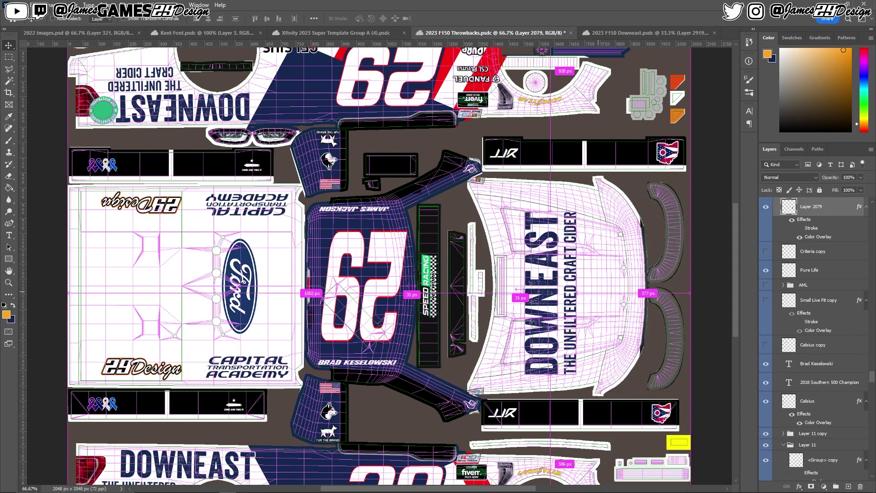
{"action": "left_click_drag", "start_coordinate": [520, 292], "coordinate": [527, 286]}
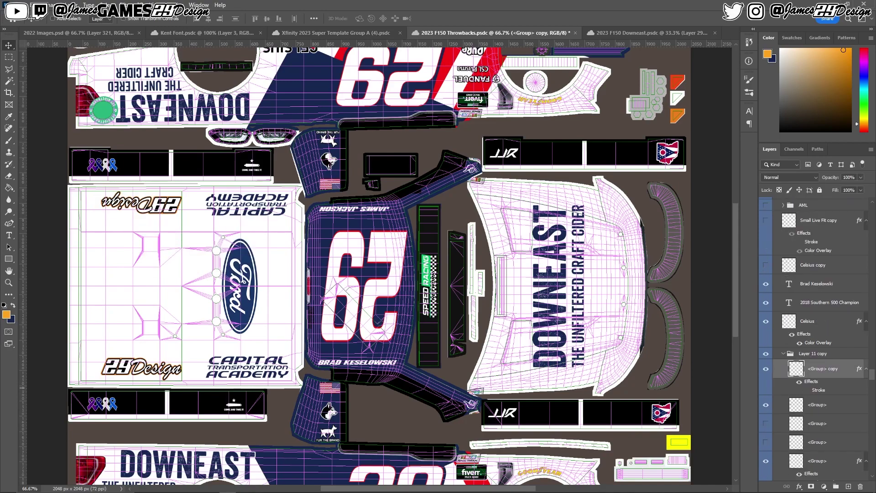
Step: Add a colour overlay to a 29 logo <Group> layer
{"action": "double_click", "coordinate": [821, 368]}
{"action": "left_click", "coordinate": [735, 177]}
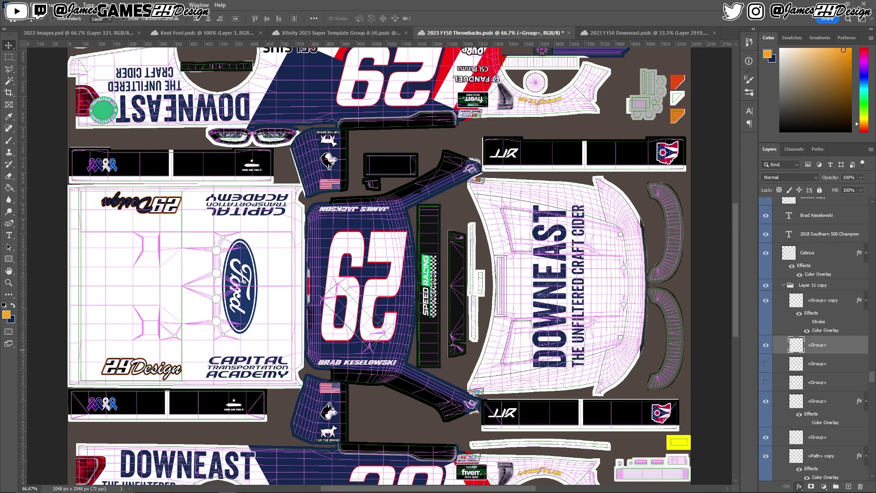
{"action": "double_click", "coordinate": [835, 345]}
{"action": "key", "text": "Return"}
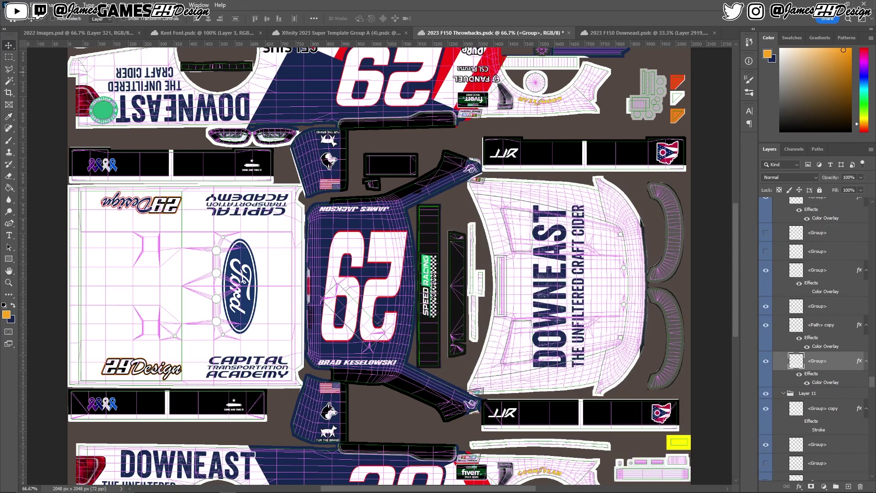
Step: Overlay the first 29 logo pieces in red and navy
{"action": "double_click", "coordinate": [822, 306]}
{"action": "key", "text": "Return"}
{"action": "key", "text": "Return"}
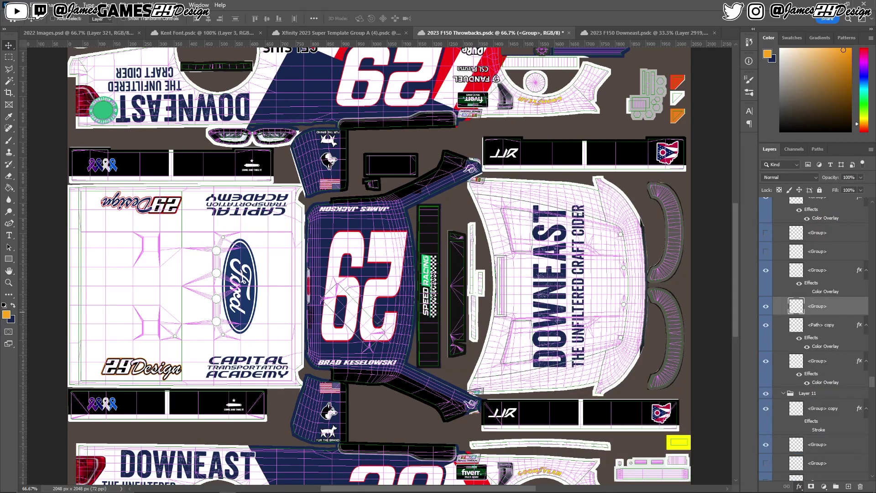
{"action": "key", "text": "Return"}
{"action": "scroll", "coordinate": [379, 265], "scroll_direction": "down", "scroll_amount": 2}
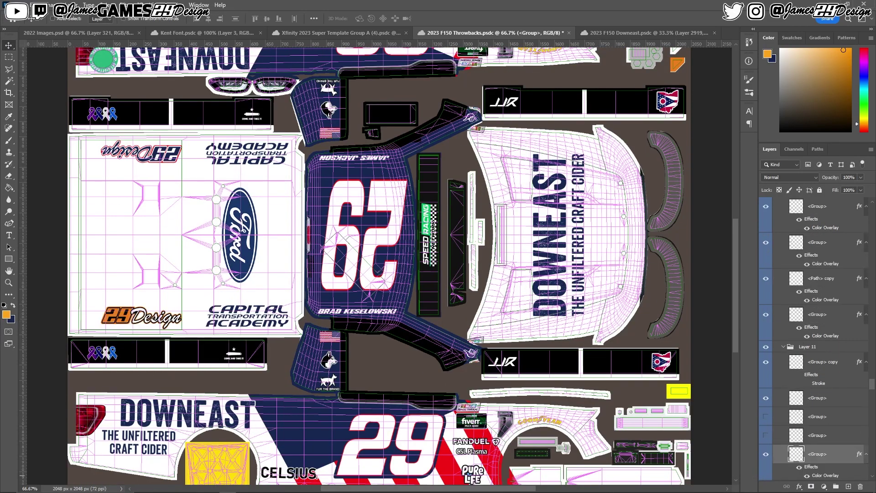
{"action": "double_click", "coordinate": [822, 362]}
{"action": "key", "text": "Return"}
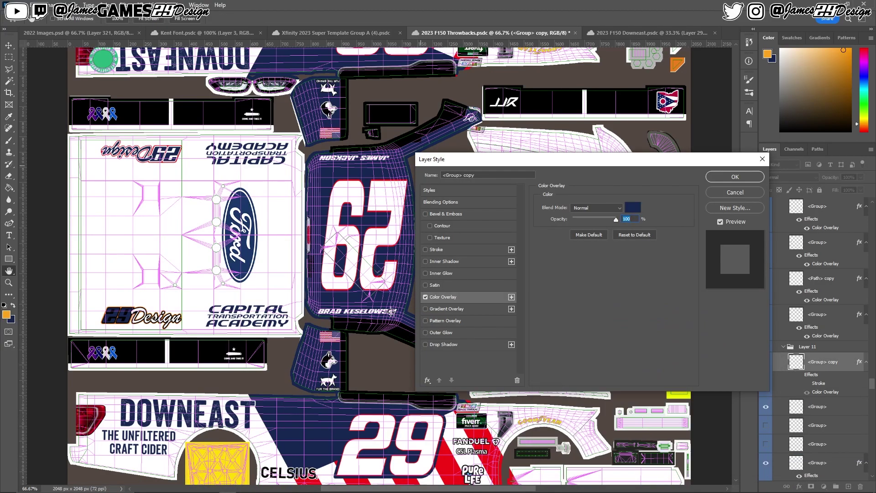
{"action": "key", "text": "Return"}
{"action": "left_click", "coordinate": [817, 406]}
Step: Recolour the remaining <Group> logo pieces, setting the last one white #ffffff
{"action": "double_click", "coordinate": [822, 406]}
{"action": "key", "text": "Return"}
{"action": "key", "text": "Return"}
{"action": "scroll", "coordinate": [817, 365], "scroll_direction": "down", "scroll_amount": 3}
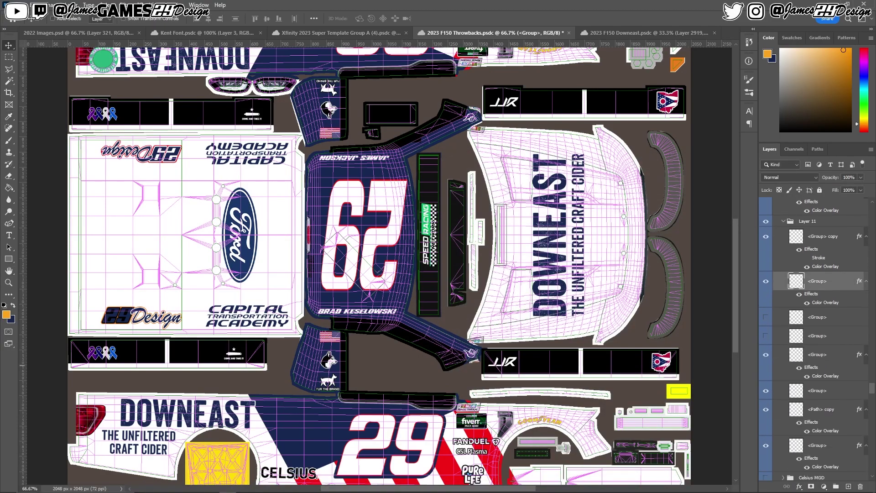
{"action": "double_click", "coordinate": [822, 411]}
{"action": "key", "text": "Return"}
{"action": "key", "text": "Return"}
{"action": "double_click", "coordinate": [821, 374]}
{"action": "key", "text": "Return"}
{"action": "key", "text": "Return"}
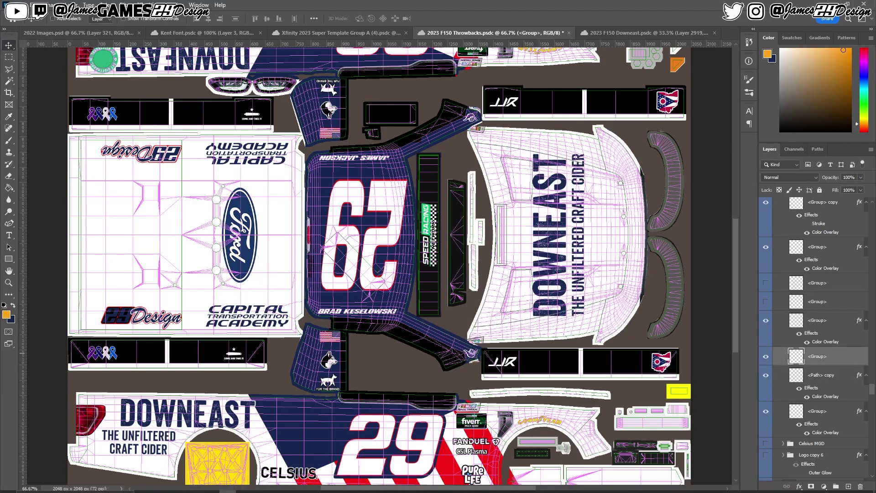
{"action": "double_click", "coordinate": [822, 356]}
{"action": "type", "text": "ffffff"}
{"action": "key", "text": "Return"}
{"action": "key", "text": "Return"}
{"action": "scroll", "coordinate": [379, 265], "scroll_direction": "down", "scroll_amount": 5}
{"action": "scroll", "coordinate": [379, 265], "scroll_direction": "up", "scroll_amount": 5}
Step: Shift the Downeast text 17 px to the right
{"action": "key", "text": "v"}
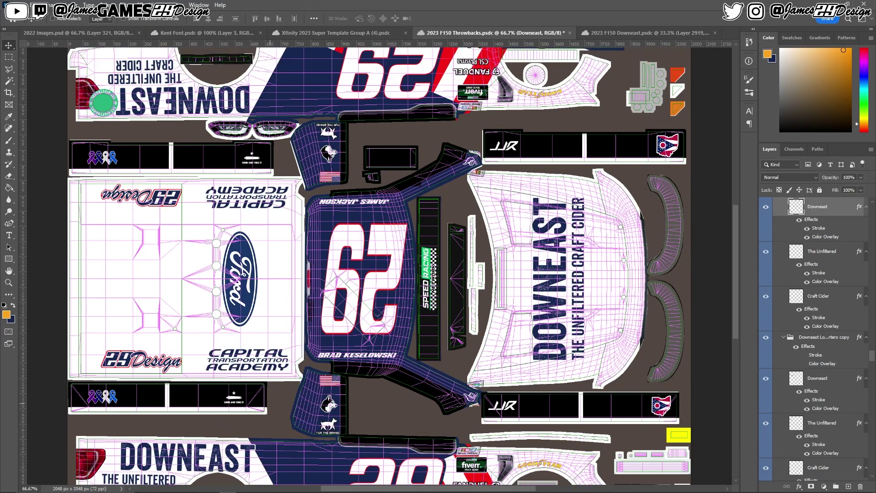
{"action": "left_click_drag", "start_coordinate": [227, 433], "coordinate": [235, 432]}
{"action": "scroll", "coordinate": [235, 433], "scroll_direction": "down", "scroll_amount": 5}
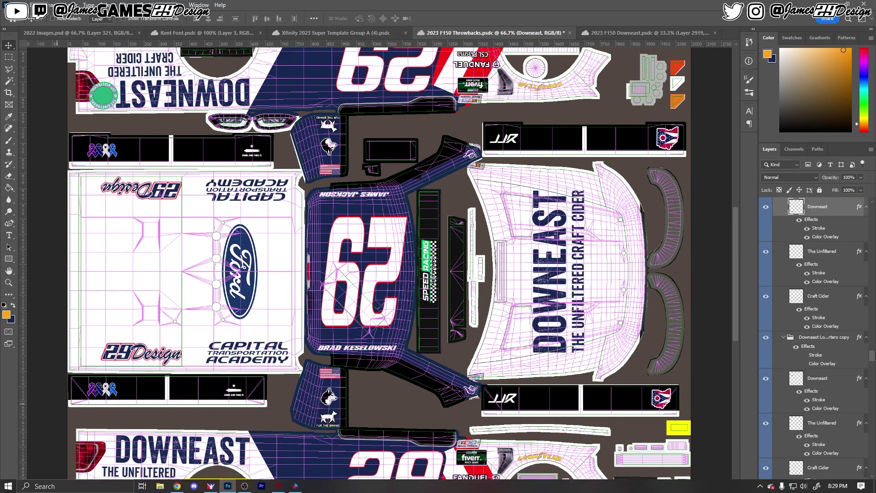
Step: Set the Polygon tool to draw a star, then go to the browser for a star image
{"action": "right_click", "coordinate": [8, 259]}
{"action": "left_click", "coordinate": [49, 285]}
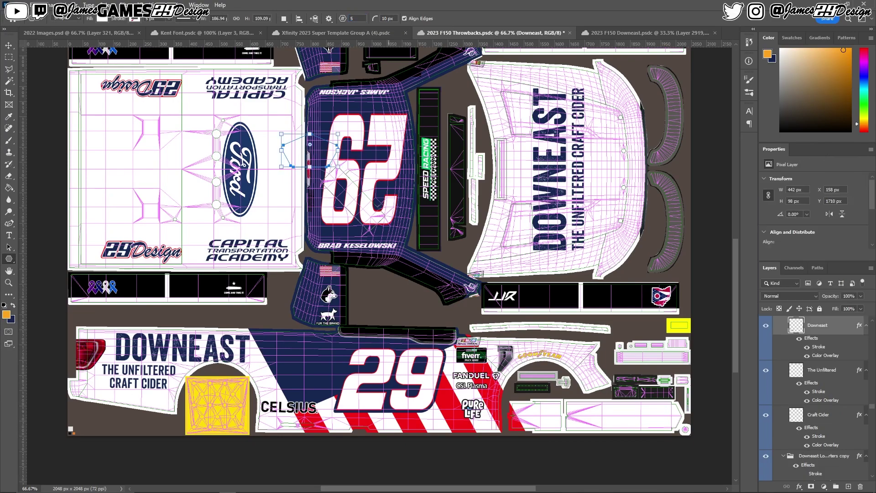
{"action": "right_click", "coordinate": [9, 258]}
{"action": "left_click", "coordinate": [49, 285]}
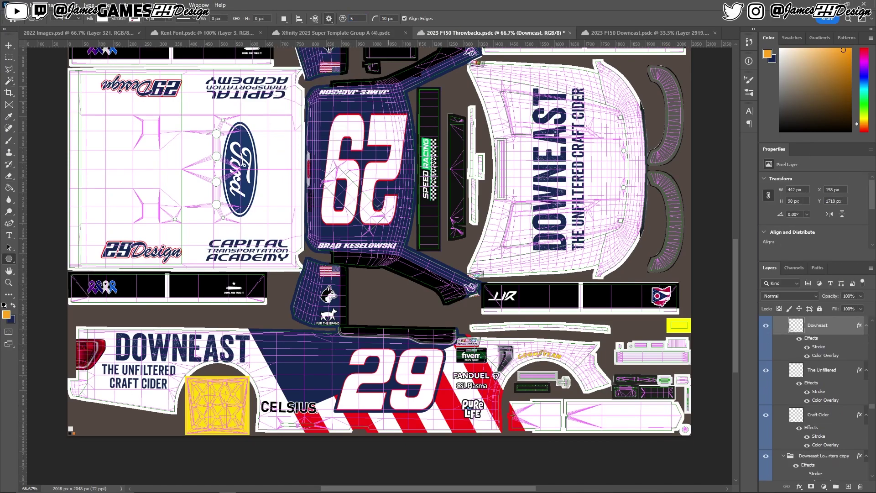
{"action": "scroll", "coordinate": [379, 265], "scroll_direction": "up", "scroll_amount": 3}
{"action": "scroll", "coordinate": [379, 264], "scroll_direction": "down", "scroll_amount": 5}
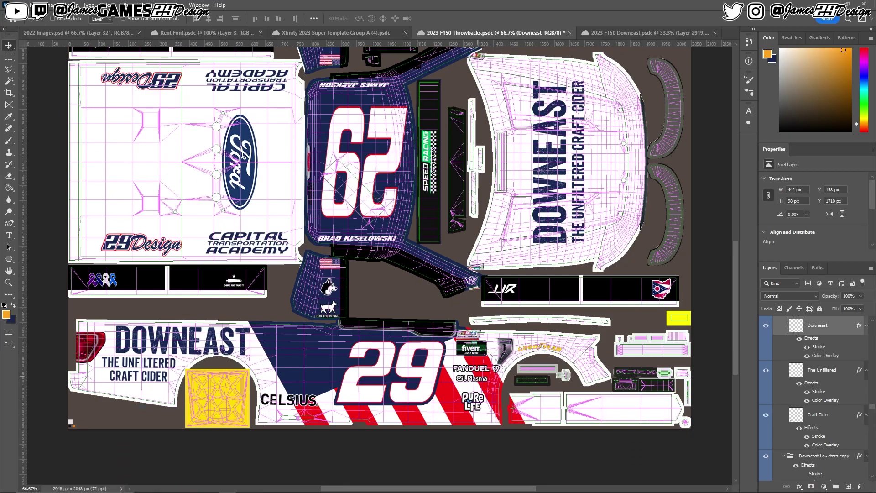
{"action": "scroll", "coordinate": [379, 265], "scroll_direction": "up", "scroll_amount": 8}
{"action": "scroll", "coordinate": [379, 264], "scroll_direction": "down", "scroll_amount": 1}
{"action": "key", "text": "alt+Tab"}
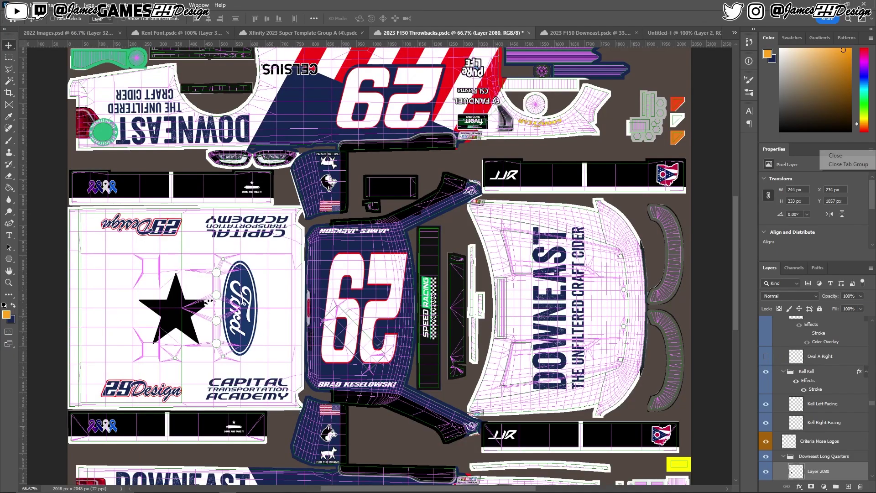
Step: Move the pasted star down beside the lower 29
{"action": "key", "text": "Return"}
{"action": "scroll", "coordinate": [379, 264], "scroll_direction": "down", "scroll_amount": 5}
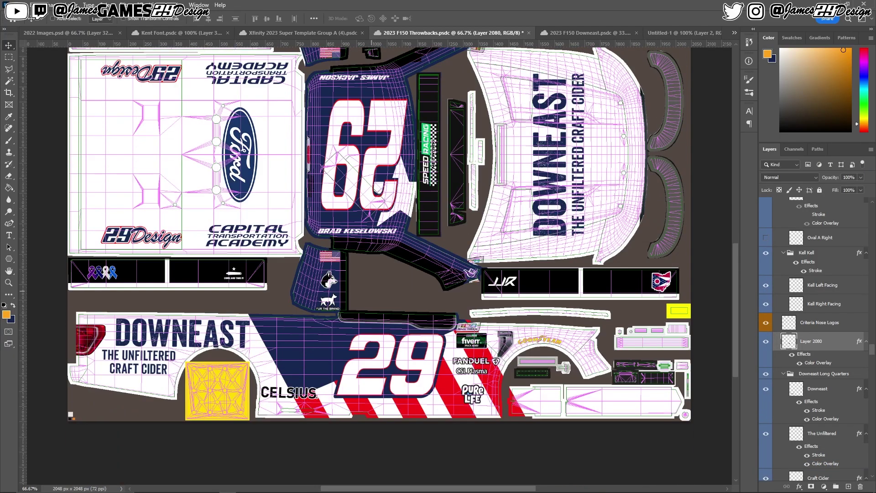
{"action": "key", "text": "ctrl+t"}
{"action": "left_click_drag", "start_coordinate": [387, 207], "coordinate": [309, 364]}
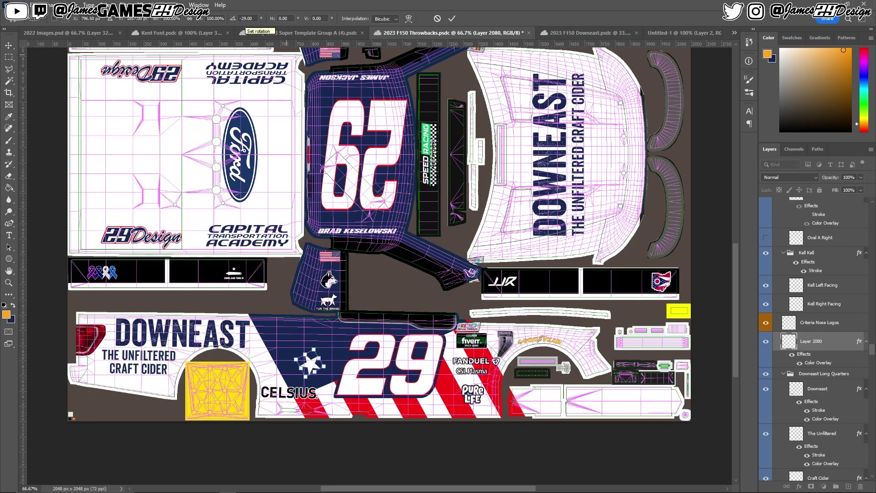
{"action": "key", "text": "Return"}
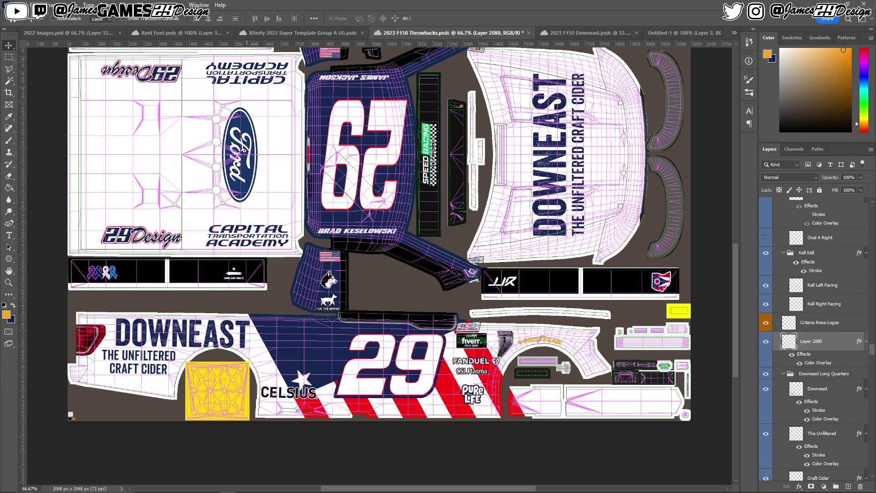
Step: Duplicate the star repeatedly, spreading the copies across the navy block
{"action": "key", "text": "ctrl+j"}
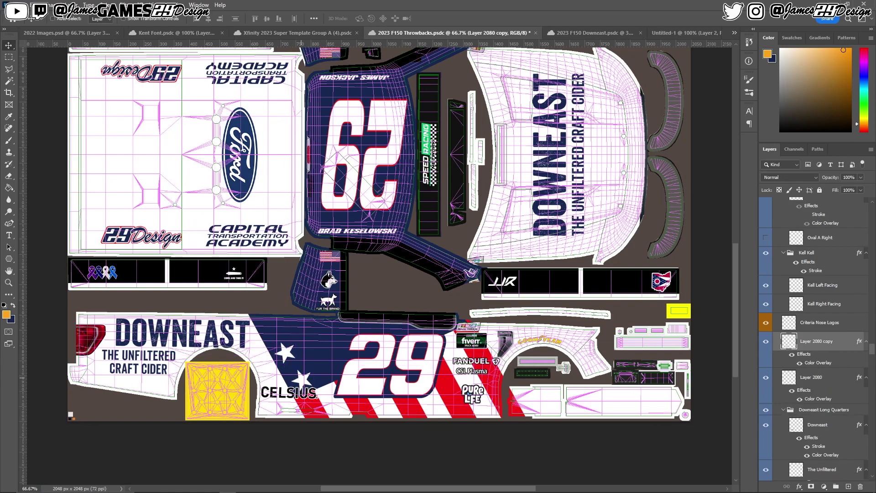
{"action": "left_click", "coordinate": [287, 351], "text": "ctrl+shift"}
{"action": "left_click_drag", "start_coordinate": [338, 345], "coordinate": [334, 347]}
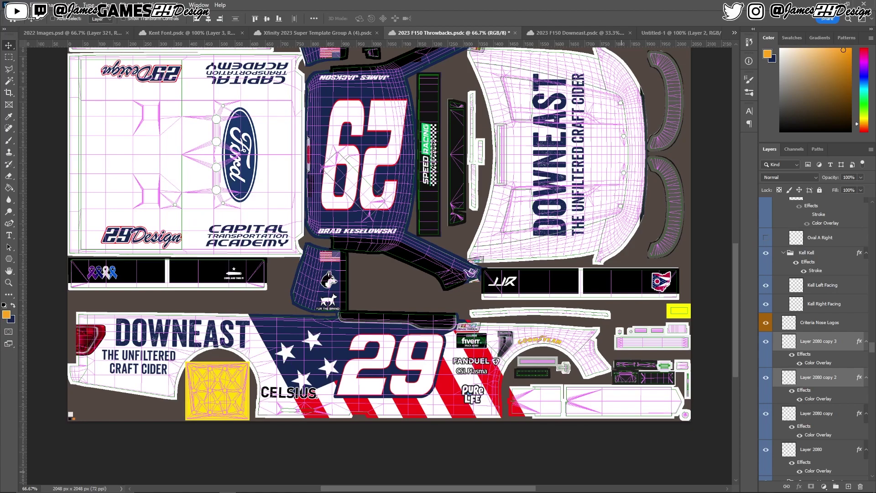
{"action": "left_click", "coordinate": [788, 417]}
{"action": "left_click", "coordinate": [819, 341], "text": "ctrl"}
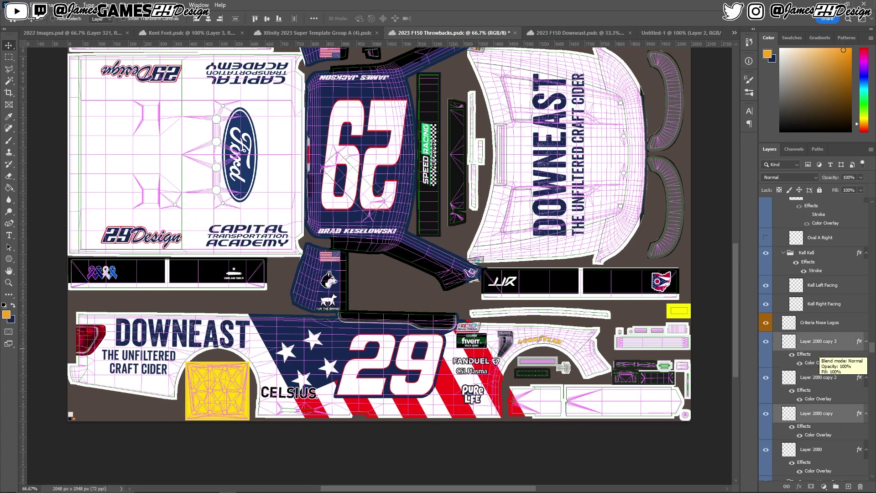
{"action": "key", "text": "ctrl+j"}
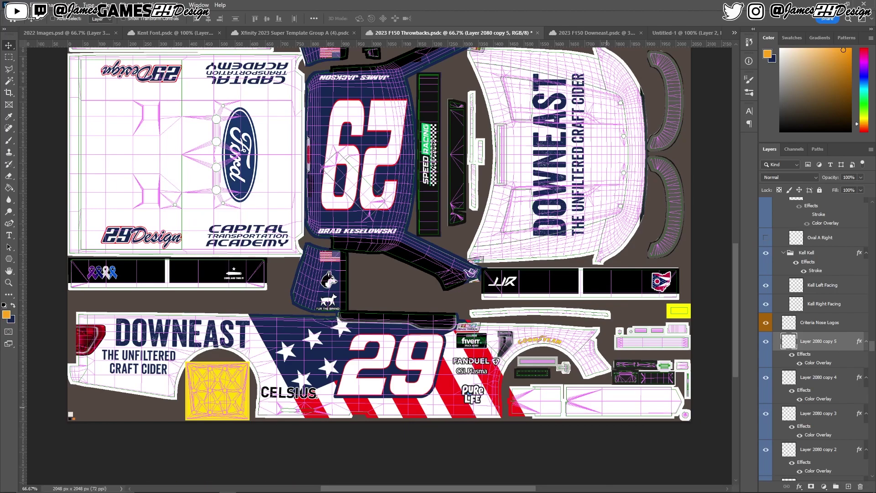
{"action": "key", "text": "ctrl+j"}
Step: Flip the star copies vertically and move them onto the mirrored side panel
{"action": "left_click", "coordinate": [35, 5]}
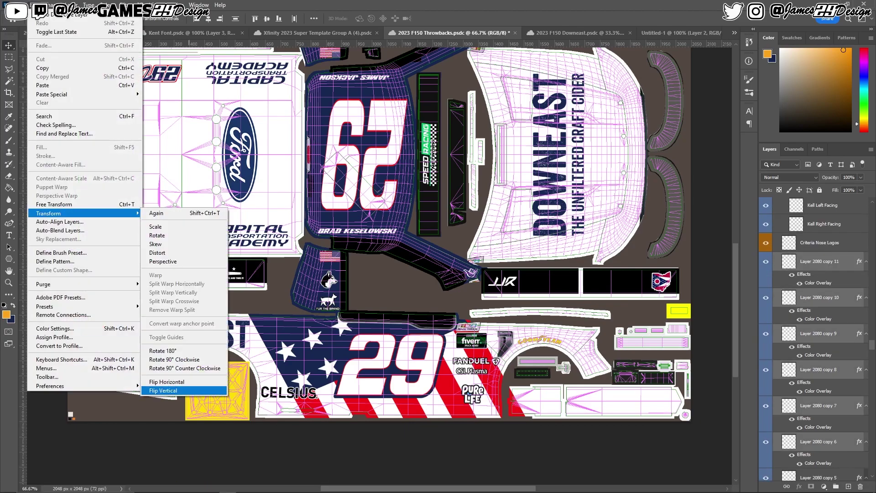
{"action": "left_click", "coordinate": [186, 385]}
{"action": "mouse_move", "coordinate": [315, 137]}
{"action": "left_mouse_down"}
{"action": "mouse_move", "coordinate": [315, 170]}
{"action": "mouse_move", "coordinate": [285, 184]}
{"action": "left_mouse_up"}
{"action": "scroll", "coordinate": [378, 265], "scroll_direction": "down", "scroll_amount": 5}
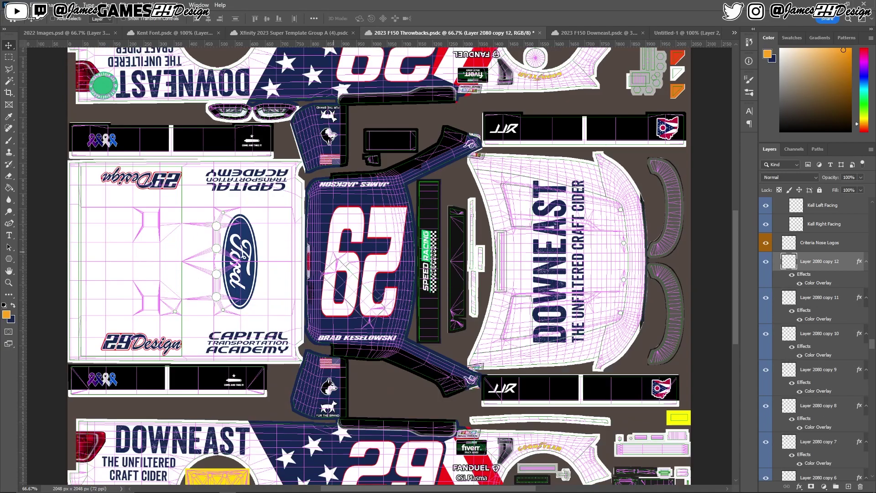
Step: Duplicate a star onto the roof panel and scale it to about 43 px wide
{"action": "key", "text": "ctrl+j"}
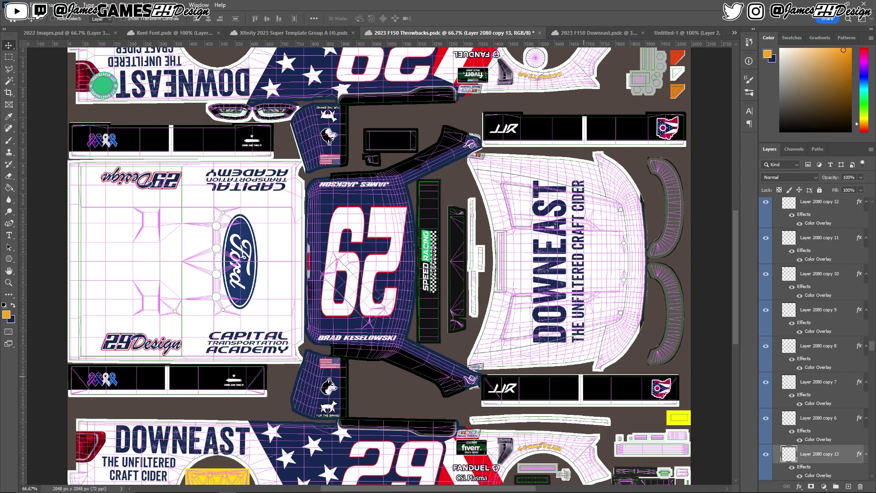
{"action": "key", "text": "ctrl+j"}
{"action": "left_click_drag", "start_coordinate": [322, 322], "coordinate": [351, 302]}
{"action": "left_click", "coordinate": [21, 5]}
{"action": "left_click", "coordinate": [173, 245]}
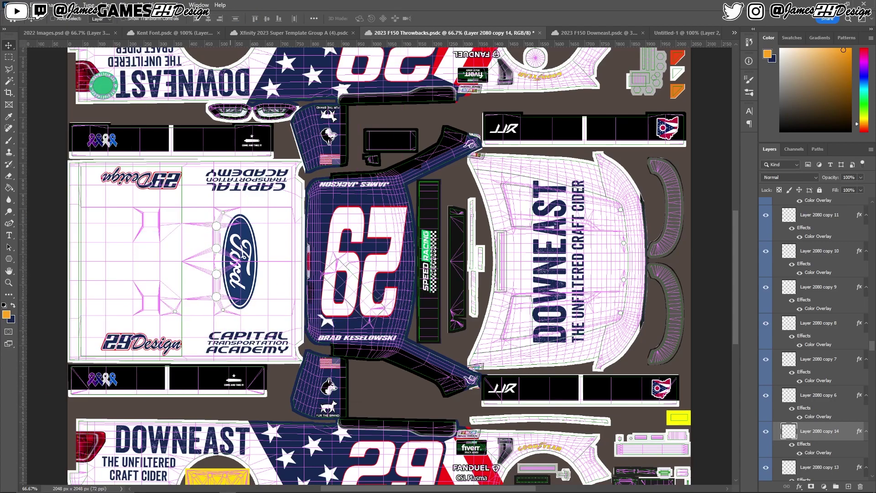
{"action": "left_click", "coordinate": [21, 5]}
{"action": "left_click", "coordinate": [174, 246]}
{"action": "left_click", "coordinate": [20, 5]}
{"action": "left_click", "coordinate": [69, 234]}
Step: Evenly space the row of four small roof stars, about 25 px apart
{"action": "key", "text": "alt+bracketleft"}
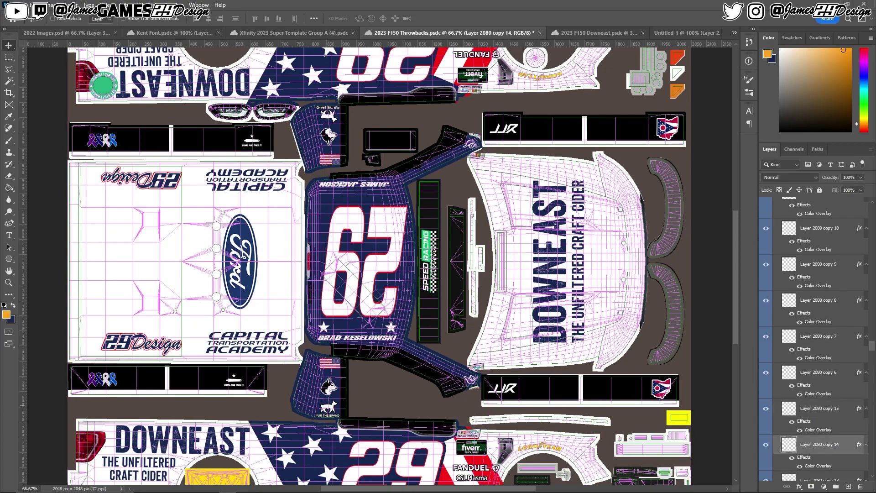
{"action": "left_click", "coordinate": [766, 408]}
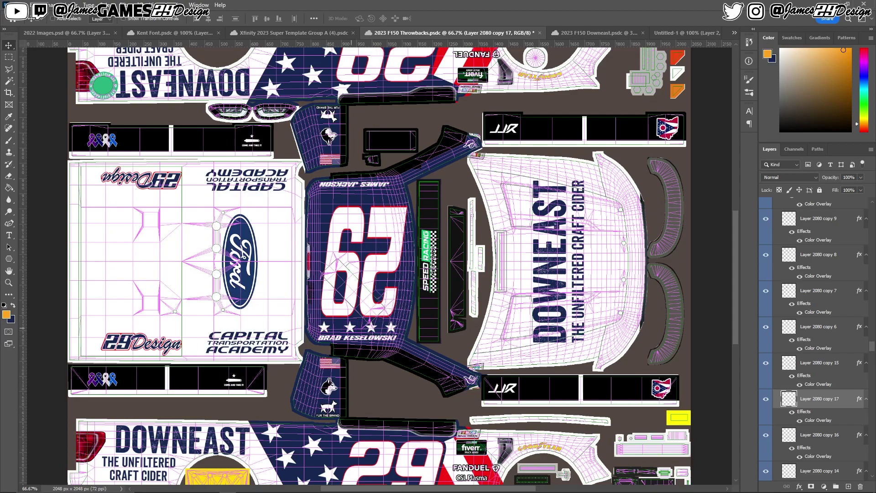
{"action": "left_click_drag", "start_coordinate": [391, 327], "coordinate": [391, 327]}
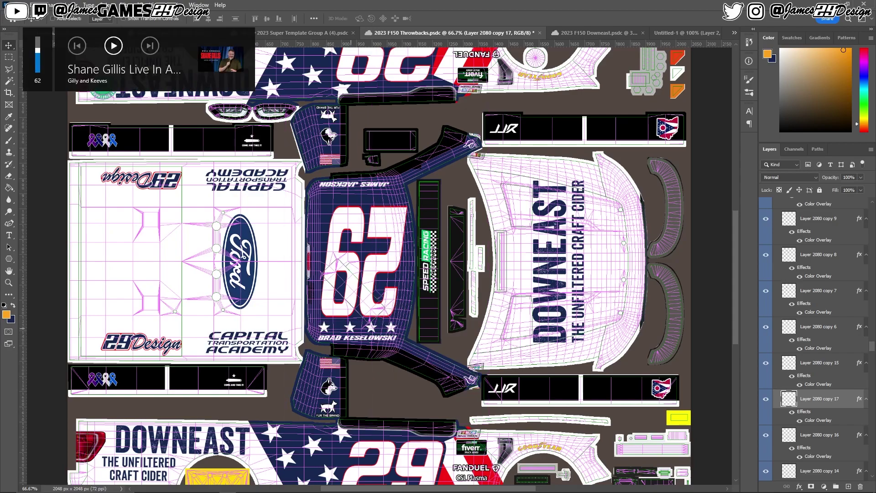
{"action": "key", "text": "shift+Right"}
{"action": "right_click", "coordinate": [349, 327]}
{"action": "left_click", "coordinate": [365, 335]}
{"action": "key", "text": "shift+Left"}
{"action": "right_click", "coordinate": [375, 329]}
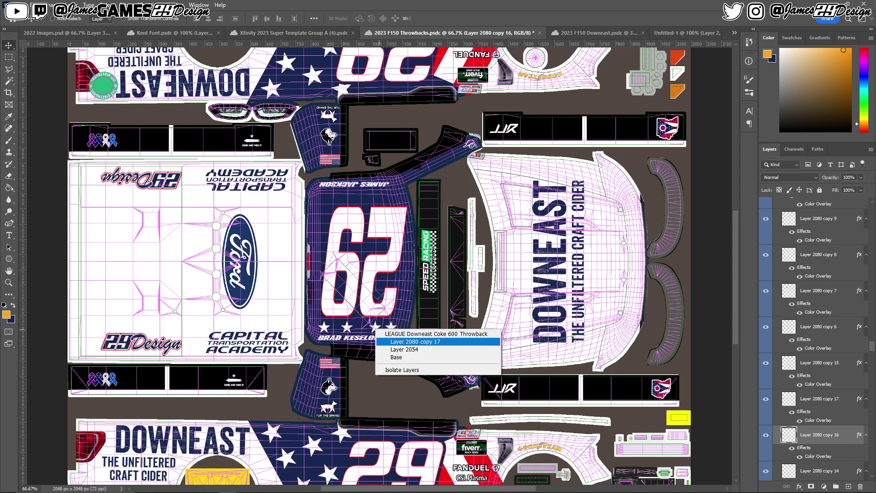
{"action": "left_click", "coordinate": [388, 334]}
{"action": "key", "text": "shift+Left"}
{"action": "key", "text": "shift+Left"}
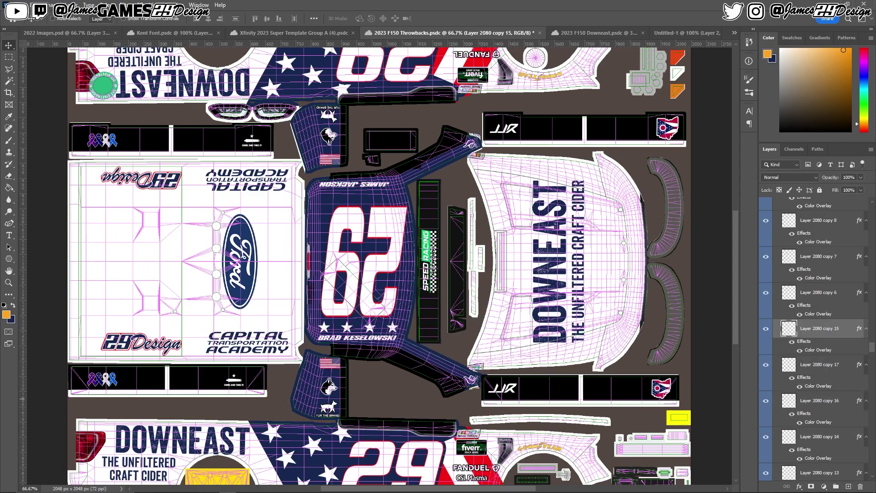
Step: Duplicate the four-star row and move the copy above the roof's 29
{"action": "key", "text": "ctrl+j"}
{"action": "left_click_drag", "start_coordinate": [382, 319], "coordinate": [382, 202]}
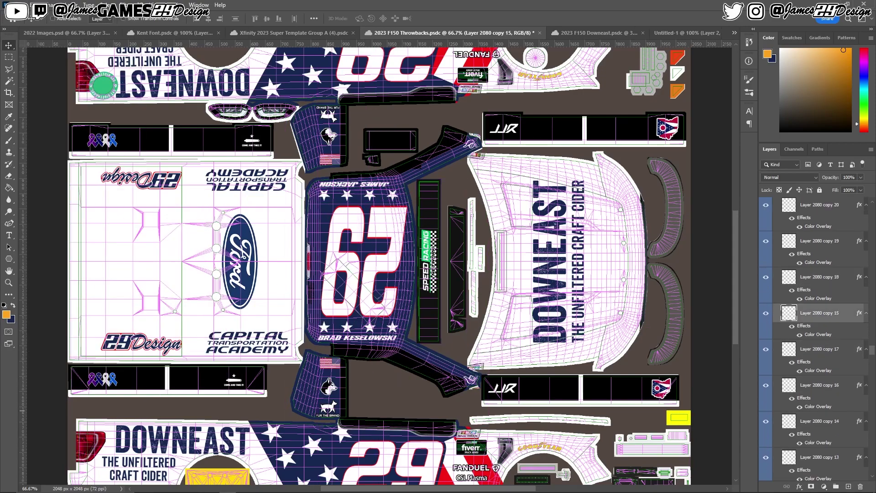
{"action": "left_click_drag", "start_coordinate": [315, 315], "coordinate": [402, 342]}
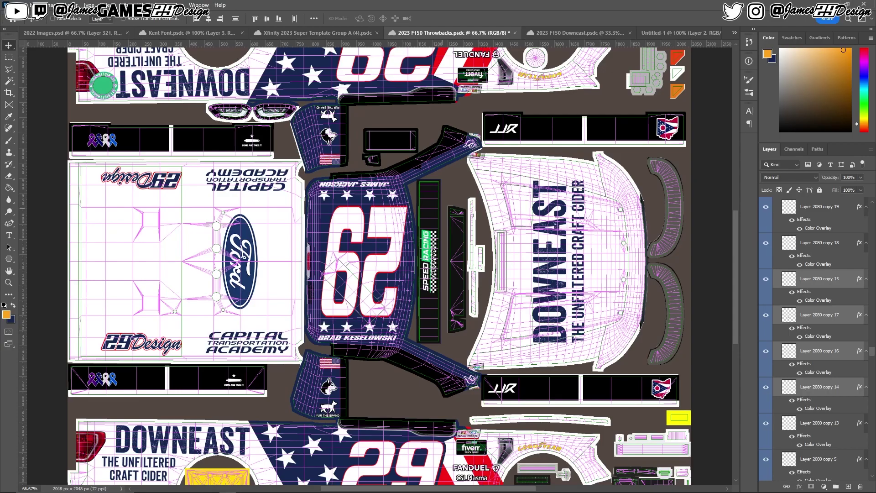
{"action": "scroll", "coordinate": [379, 264], "scroll_direction": "up", "scroll_amount": 5}
{"action": "key", "text": "alt+period"}
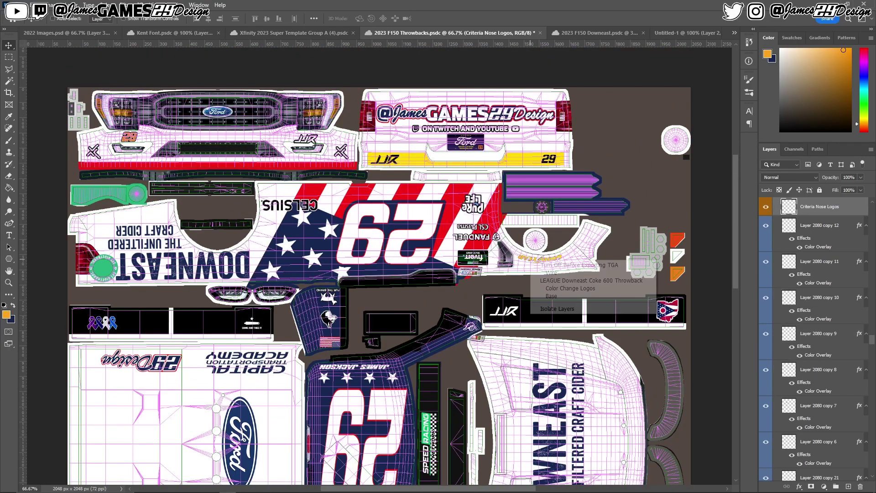
Step: Copy the Criteria logo layers from the Xfinity template into F150 Throwbacks
{"action": "left_click", "coordinate": [558, 264], "text": "ctrl"}
{"action": "scroll", "coordinate": [817, 320], "scroll_direction": "up", "scroll_amount": 2}
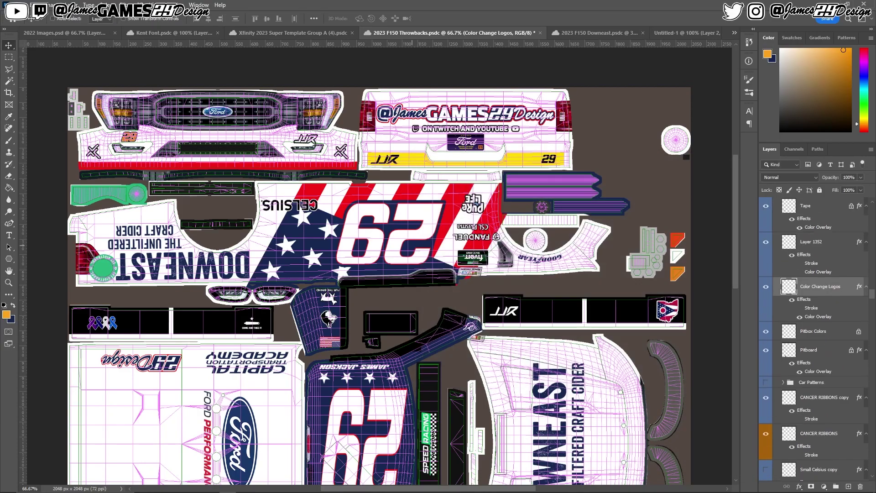
{"action": "scroll", "coordinate": [379, 265], "scroll_direction": "down", "scroll_amount": 2}
{"action": "key", "text": "ctrl+shift+Tab"}
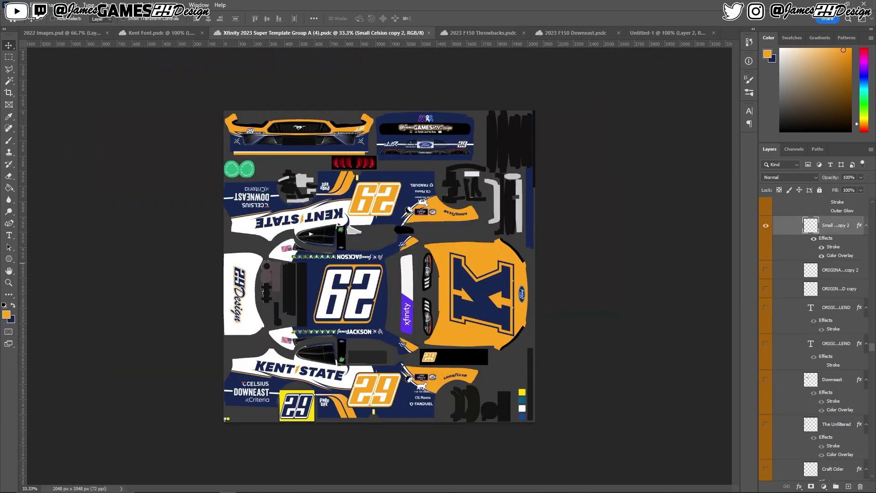
{"action": "left_click", "coordinate": [310, 233], "text": "ctrl"}
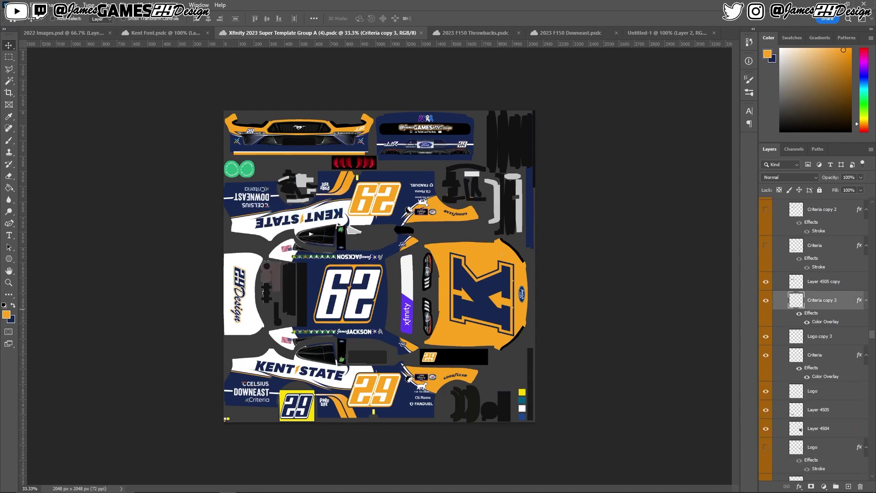
{"action": "key", "text": "ctrl+s"}
{"action": "key", "text": "shift+alt+bracketleft"}
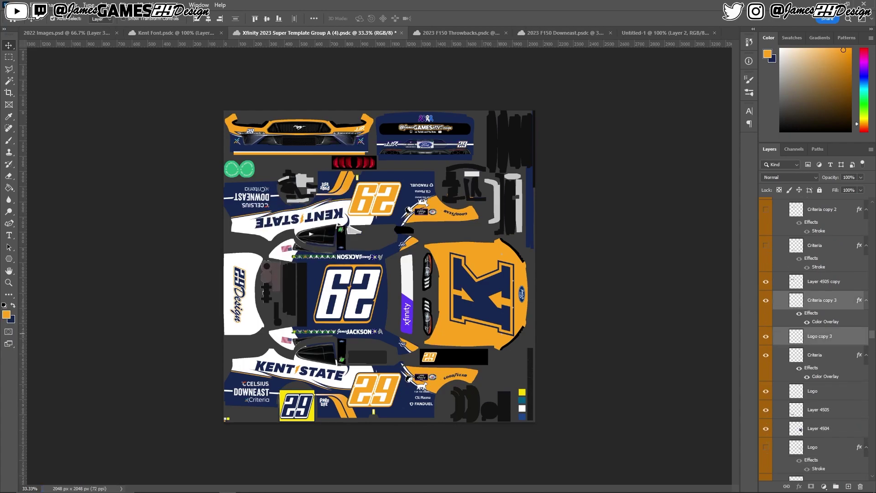
{"action": "key", "text": "ctrl+Tab"}
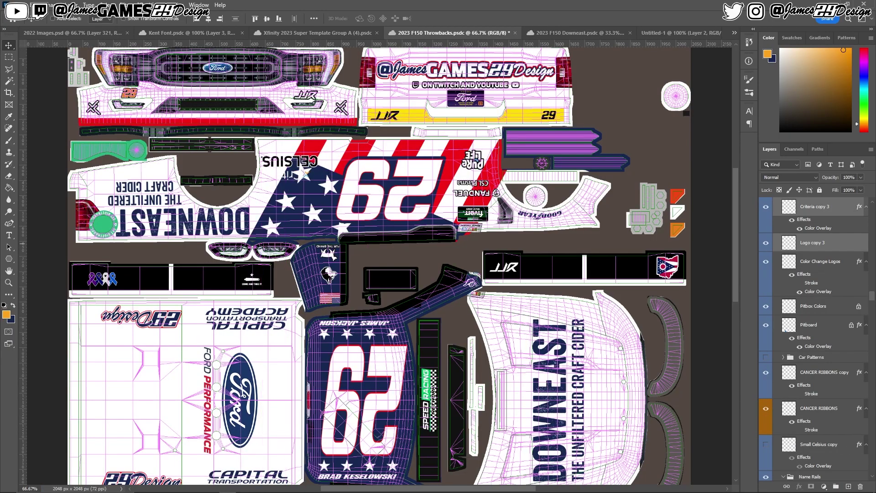
Step: Give the Criteria logo a white stroke outline and bring up the F150 Downeast file
{"action": "key", "text": "F2"}
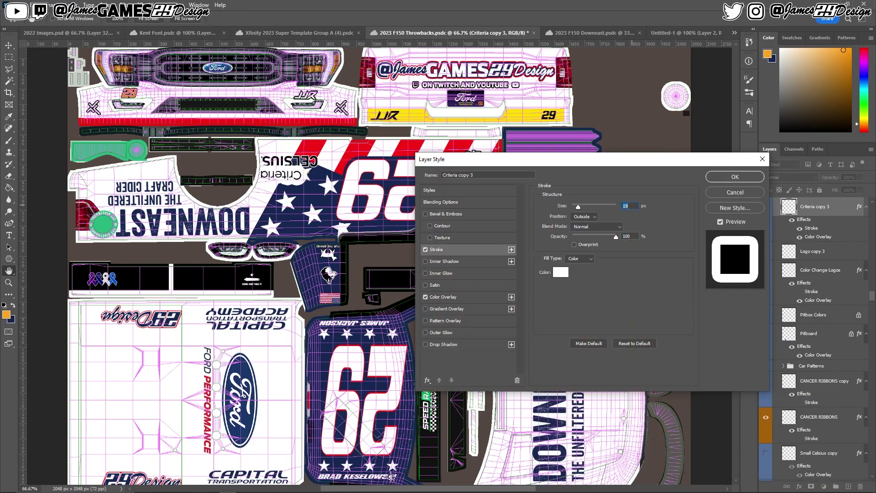
{"action": "key", "text": "Return"}
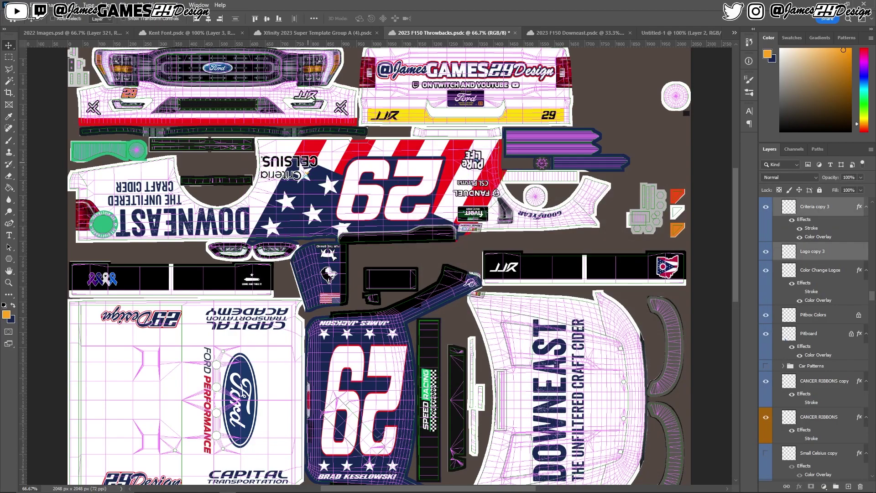
{"action": "key", "text": "alt+bracketleft"}
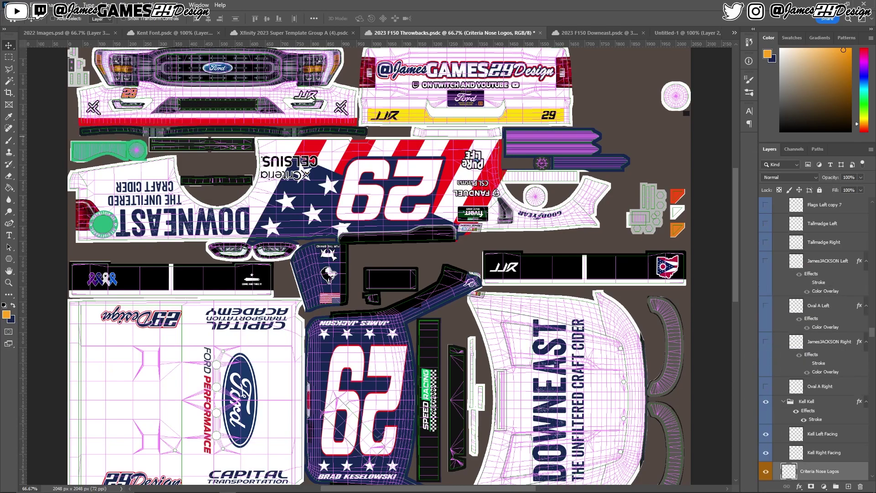
{"action": "key", "text": "ctrl+Tab"}
{"action": "right_click", "coordinate": [235, 147]}
Step: Bring the Criteria Nose Logos group into Throwbacks and review the Twitch text and icon effects
{"action": "left_click", "coordinate": [255, 158]}
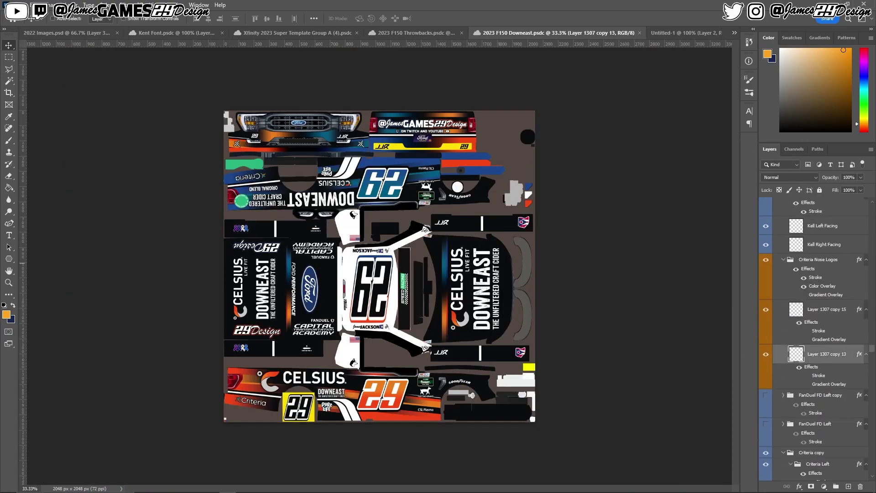
{"action": "left_click_drag", "start_coordinate": [235, 151], "coordinate": [255, 78]}
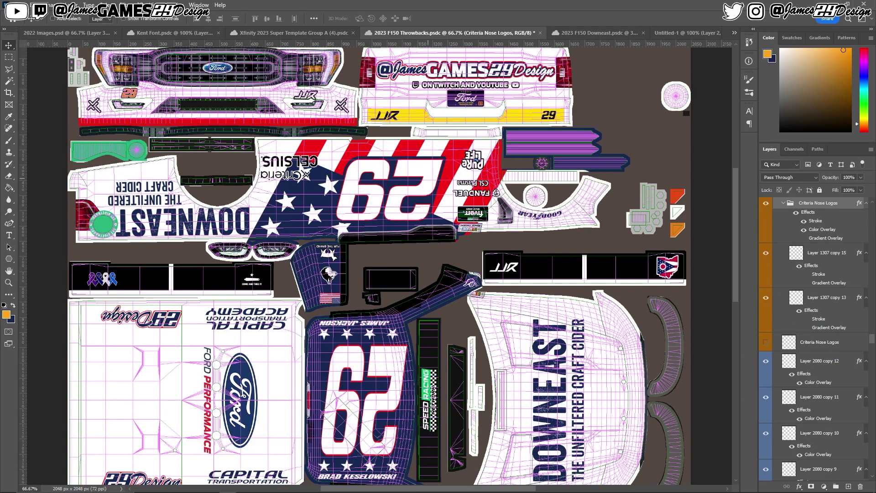
{"action": "right_click", "coordinate": [415, 85]}
{"action": "left_click", "coordinate": [438, 94]}
{"action": "double_click", "coordinate": [859, 206]}
{"action": "key", "text": "Escape"}
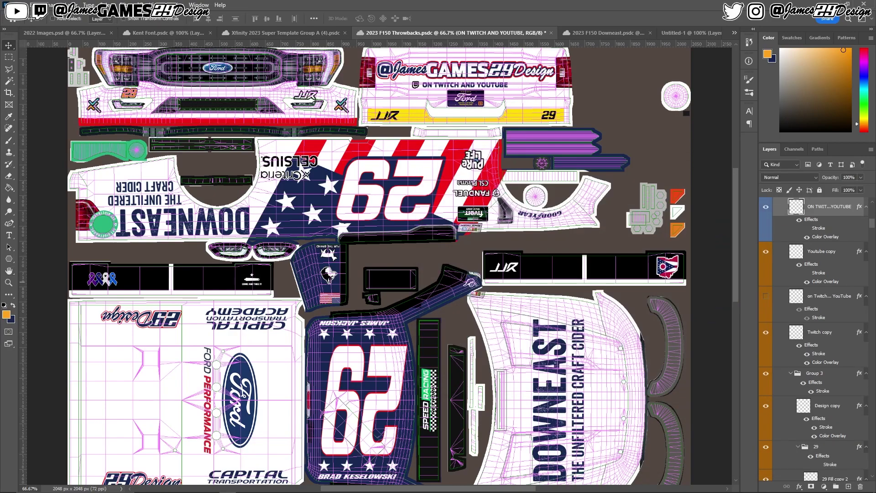
{"action": "double_click", "coordinate": [825, 362]}
{"action": "left_click", "coordinate": [633, 207]}
{"action": "key", "text": "Return"}
{"action": "key", "text": "Return"}
Step: Select the JJR Inside side artwork and rotate it 180°
{"action": "right_click", "coordinate": [385, 116]}
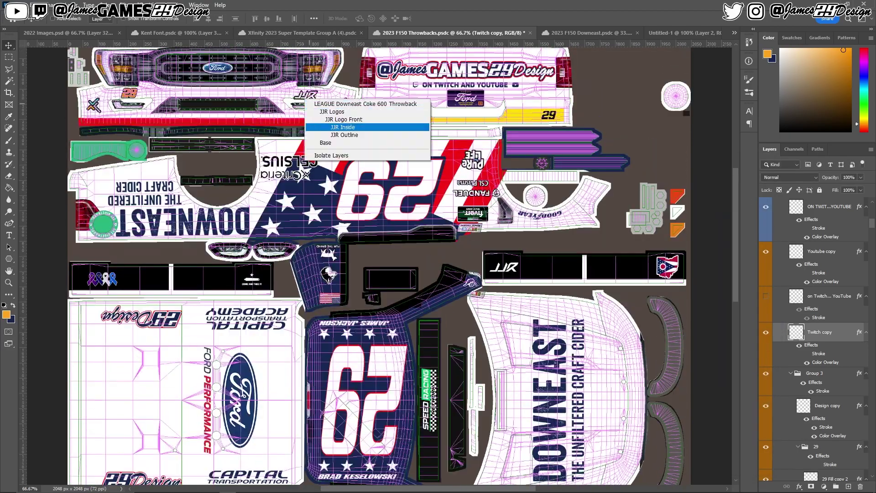
{"action": "left_click", "coordinate": [411, 105]}
{"action": "scroll", "coordinate": [470, 242], "scroll_direction": "down", "scroll_amount": 5}
{"action": "scroll", "coordinate": [471, 242], "scroll_direction": "up", "scroll_amount": 5}
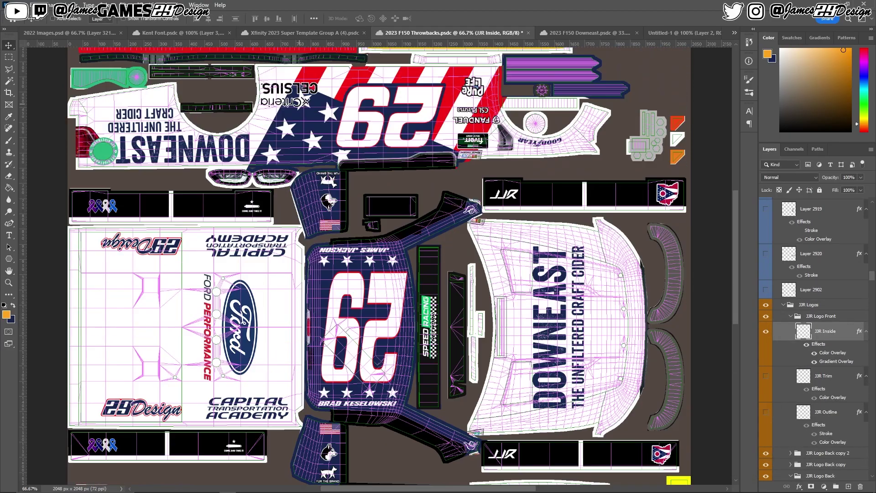
{"action": "left_click", "coordinate": [34, 4]}
{"action": "left_click", "coordinate": [183, 315]}
Step: Commit the 180° rotation and drag the artwork down onto the lower side panel
{"action": "key", "text": "Return"}
{"action": "left_click_drag", "start_coordinate": [315, 82], "coordinate": [315, 260]}
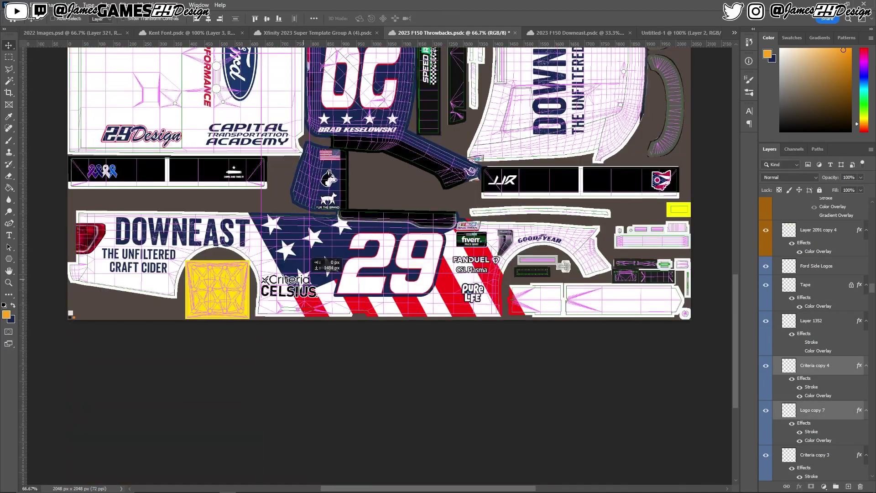
{"action": "scroll", "coordinate": [815, 338], "scroll_direction": "down", "scroll_amount": 10}
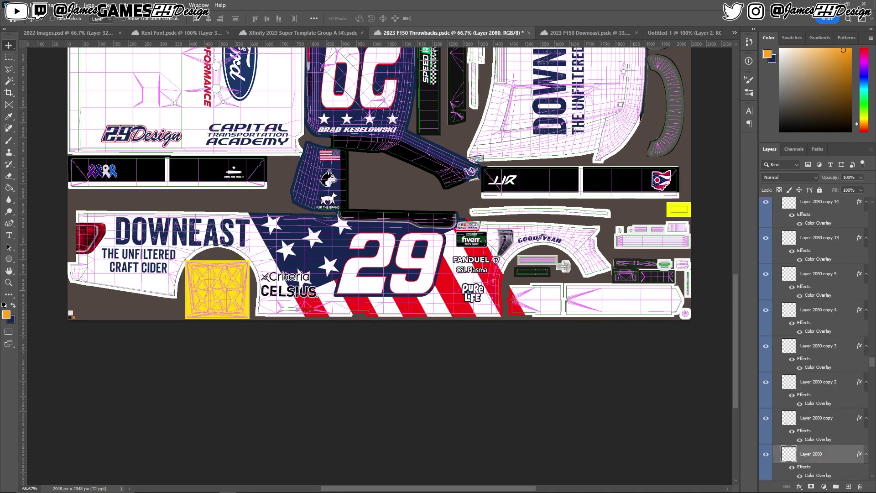
{"action": "scroll", "coordinate": [814, 338], "scroll_direction": "down", "scroll_amount": 5}
{"action": "scroll", "coordinate": [815, 337], "scroll_direction": "down", "scroll_amount": 5}
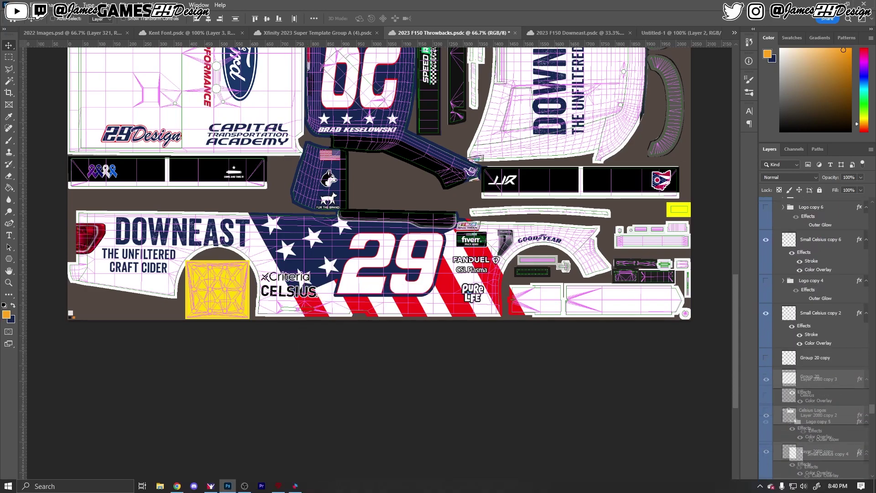
{"action": "scroll", "coordinate": [815, 338], "scroll_direction": "down", "scroll_amount": 5}
{"action": "scroll", "coordinate": [814, 338], "scroll_direction": "down", "scroll_amount": 5}
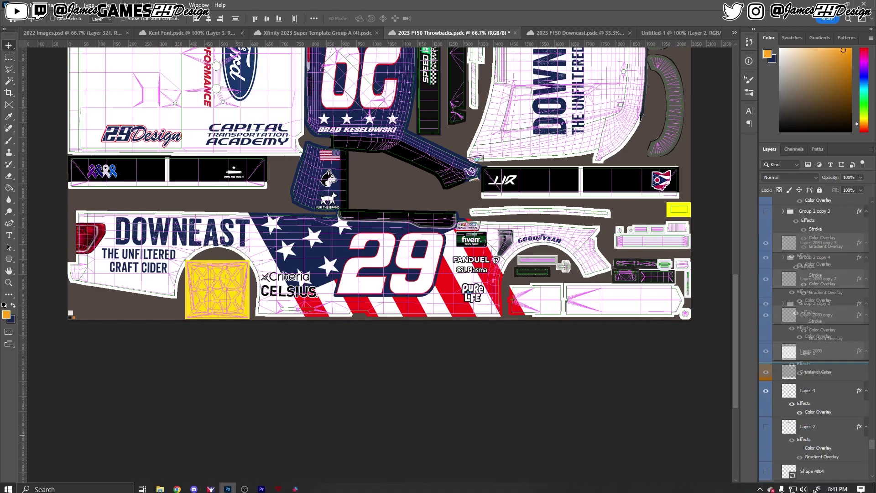
{"action": "key", "text": "F12"}
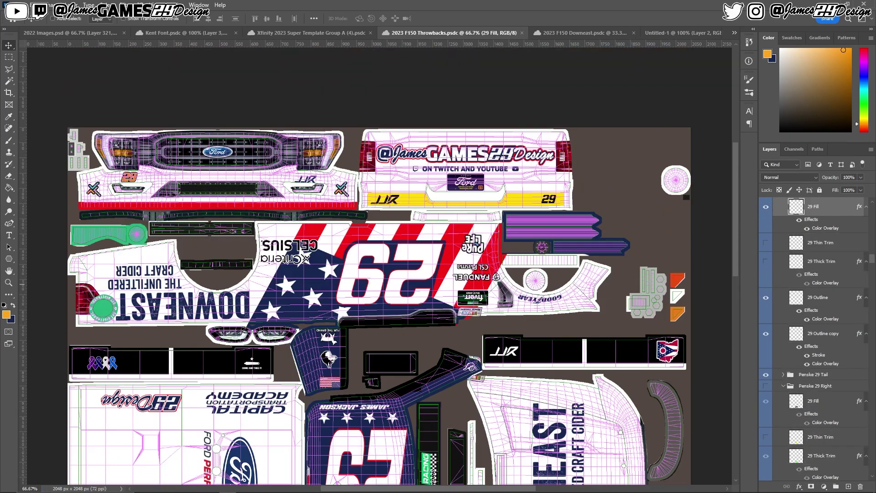
Step: Hide the duplicate 29 outline layer and review the 29 Outline effect settings
{"action": "left_click", "coordinate": [766, 334]}
{"action": "double_click", "coordinate": [826, 318]}
{"action": "key", "text": "Return"}
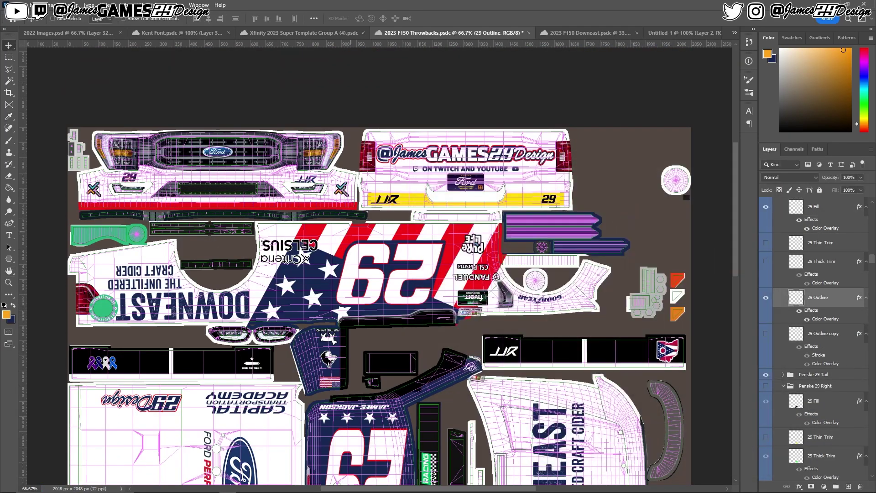
{"action": "scroll", "coordinate": [379, 274], "scroll_direction": "down", "scroll_amount": 2}
Step: Move the Criteria logo under the Craft Cider text and nudge it up slightly
{"action": "left_click_drag", "start_coordinate": [282, 207], "coordinate": [251, 198]}
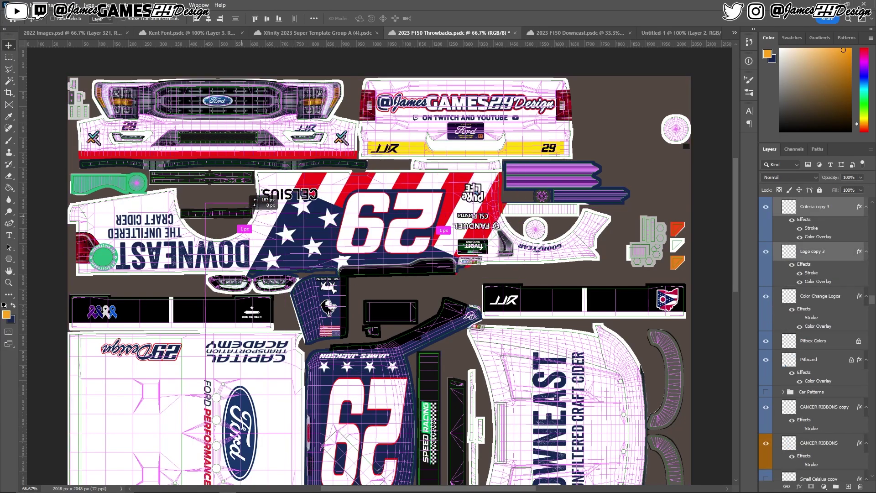
{"action": "scroll", "coordinate": [302, 357], "scroll_direction": "down", "scroll_amount": 10}
{"action": "left_click_drag", "start_coordinate": [299, 357], "coordinate": [302, 357]}
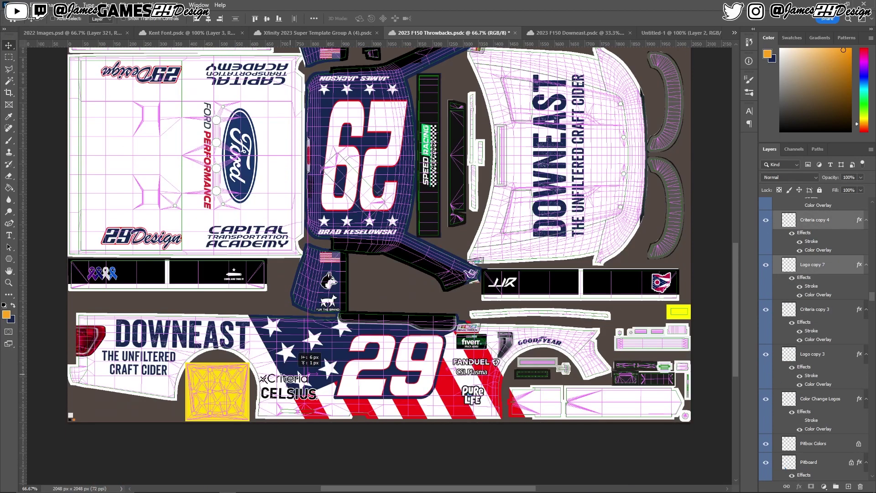
{"action": "scroll", "coordinate": [148, 365], "scroll_direction": "up", "scroll_amount": 4}
{"action": "scroll", "coordinate": [148, 353], "scroll_direction": "down", "scroll_amount": 5}
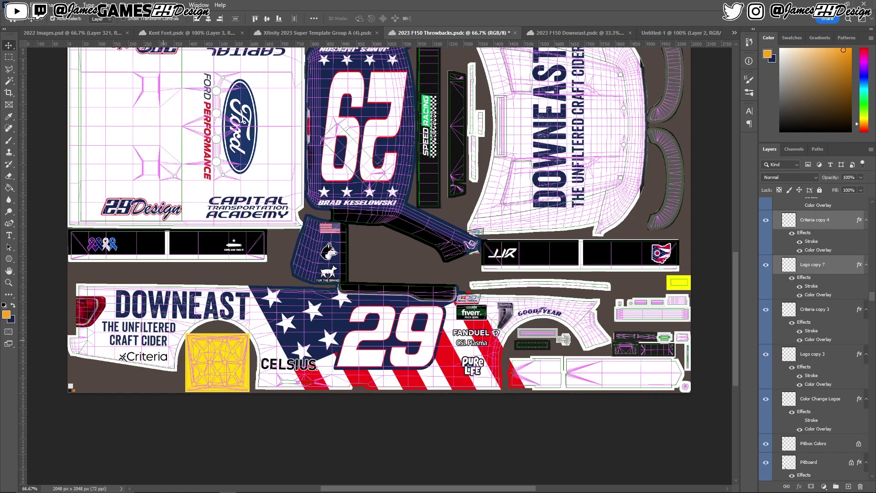
{"action": "key", "text": "Up"}
{"action": "key", "text": "Up"}
{"action": "key", "text": "Up"}
Step: Place and size the Kent State logo above Celsius, with white as foreground colour
{"action": "left_click", "coordinate": [814, 443]}
{"action": "key", "text": "d"}
{"action": "key", "text": "b"}
{"action": "key", "text": "x"}
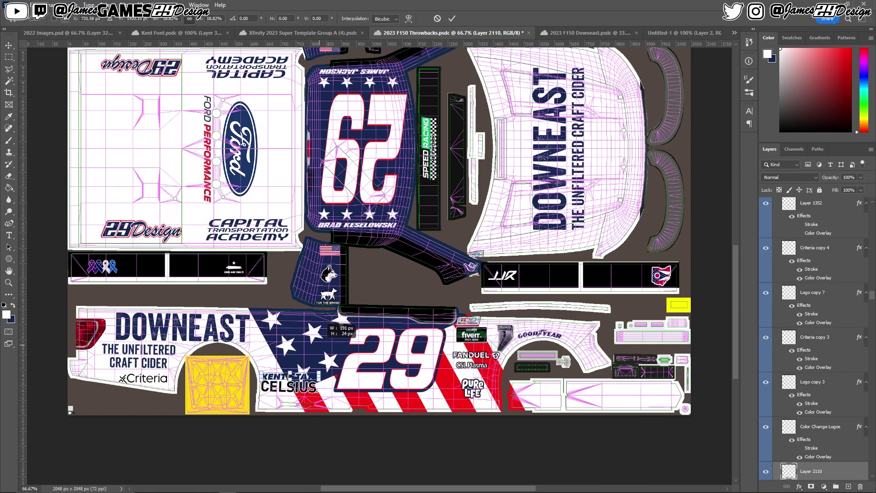
{"action": "key", "text": "Return"}
Step: Add a 4 px white stroke to the Kent State logo
{"action": "left_click", "coordinate": [799, 486]}
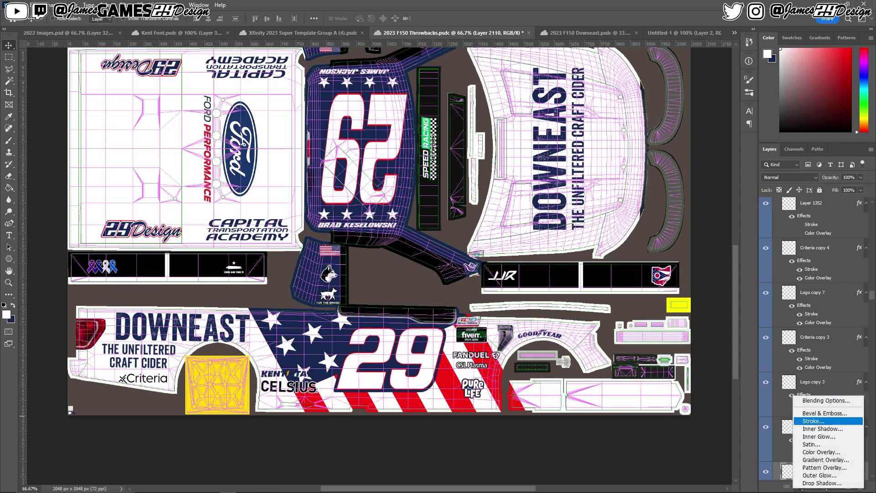
{"action": "left_click", "coordinate": [817, 420]}
{"action": "left_click", "coordinate": [560, 272]}
{"action": "key", "text": "Return"}
{"action": "type", "text": "4"}
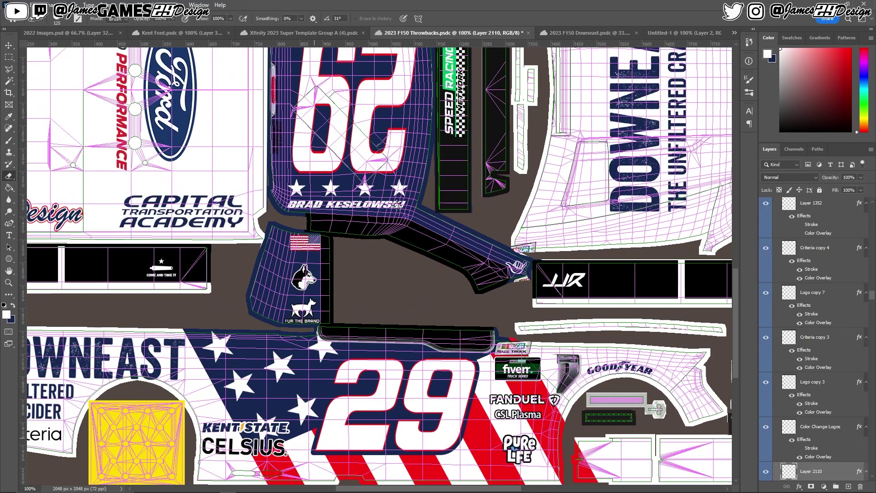
Step: Duplicate the Kent State logo and flip the copy for the opposite side
{"action": "key", "text": "ctrl+j"}
{"action": "key", "text": "v"}
{"action": "left_click", "coordinate": [34, 5]}
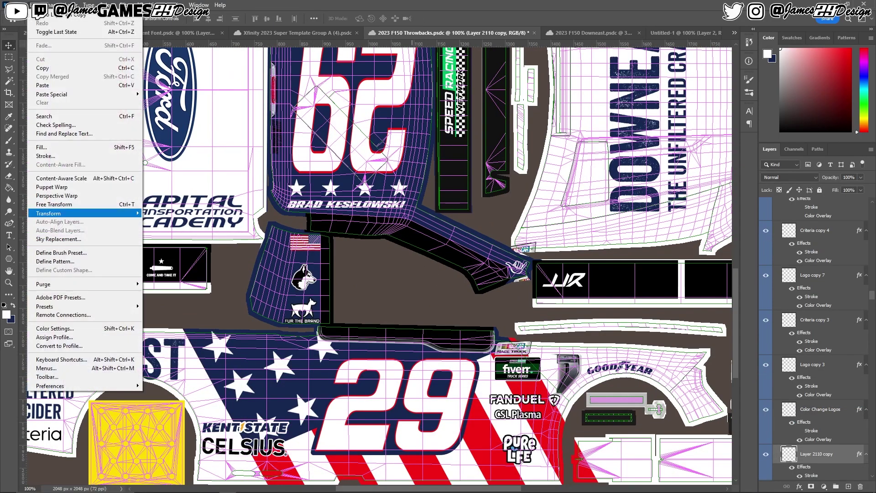
{"action": "left_click", "coordinate": [160, 351]}
Step: Move the Small Celsius logo above the Kent State logo on the lower side
{"action": "left_click", "coordinate": [264, 246], "text": "ctrl"}
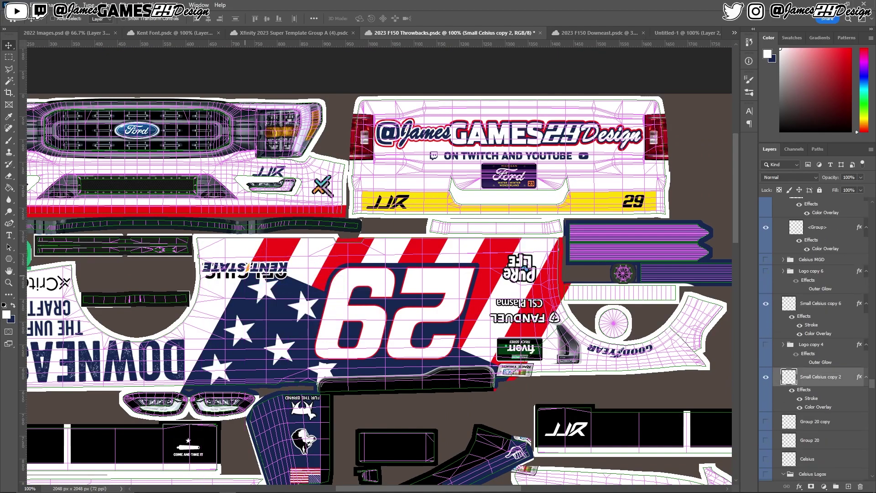
{"action": "scroll", "coordinate": [379, 265], "scroll_direction": "down", "scroll_amount": 5}
{"action": "key", "text": "ctrl+z"}
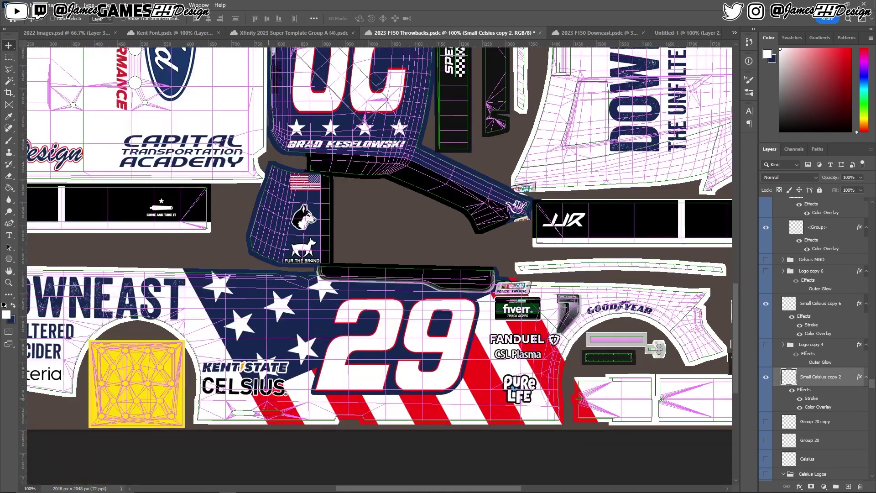
{"action": "left_click", "coordinate": [256, 381], "text": "ctrl"}
{"action": "left_click_drag", "start_coordinate": [256, 360], "coordinate": [258, 358]}
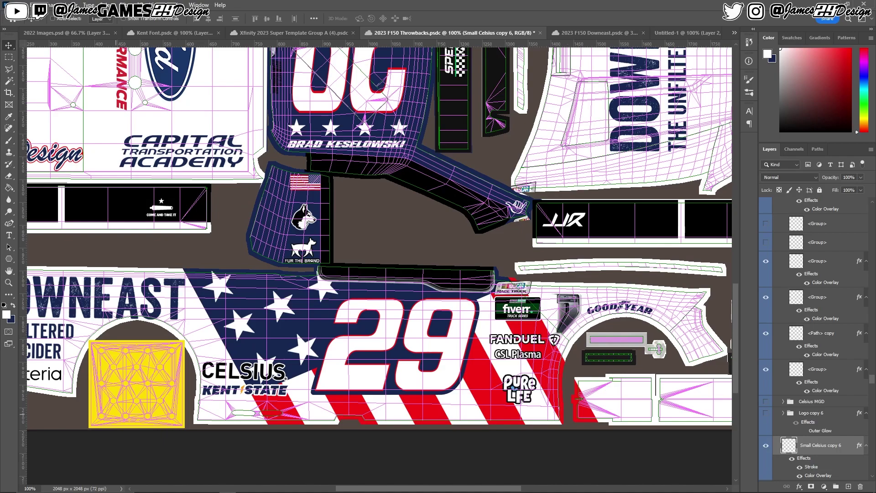
Step: Cycle through the open documents back to F150 Throwbacks and show the custom spec map
{"action": "key", "text": "ctrl+shift+Tab"}
{"action": "key", "text": "ctrl+Tab"}
{"action": "key", "text": "ctrl+Tab"}
{"action": "key", "text": "ctrl+shift+Tab"}
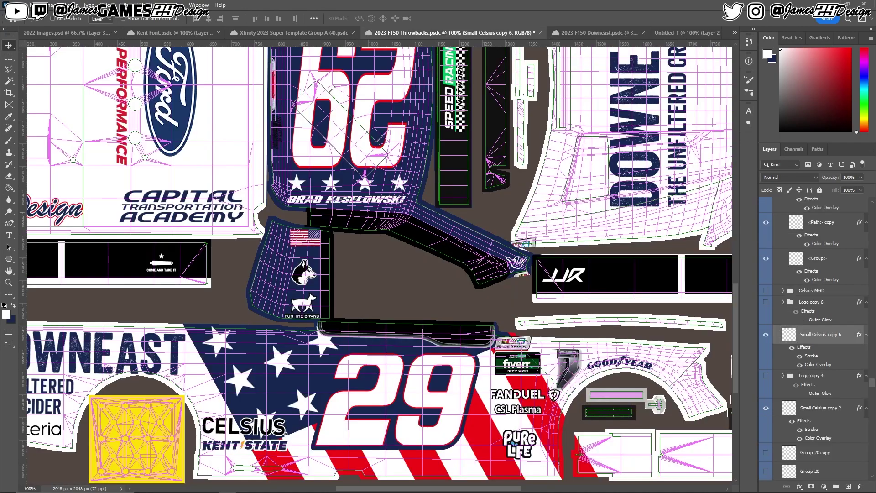
{"action": "key", "text": "ctrl+z"}
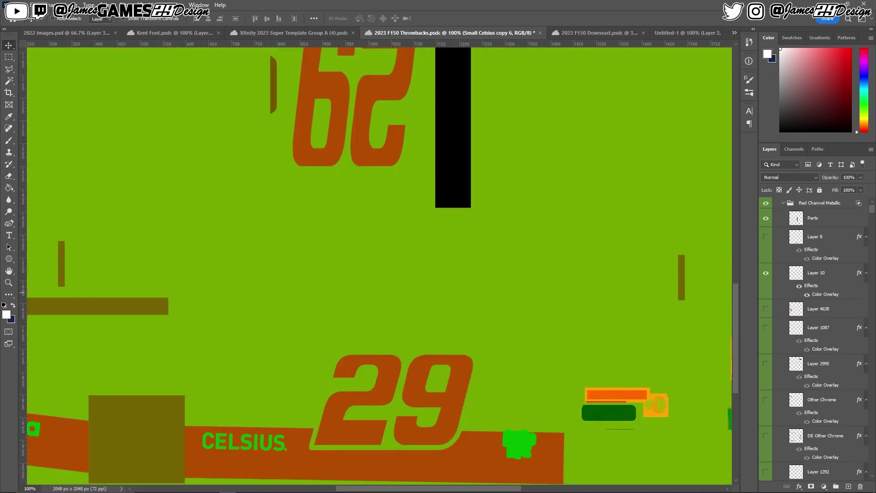
Step: Save a 24-bit Targa copy of the spec map into Documents/iRacing/paint/trucks fordf150
{"action": "key", "text": "ctrl+minus"}
{"action": "key", "text": "ctrl+minus"}
{"action": "key", "text": "ctrl+z"}
{"action": "key", "text": "ctrl+z"}
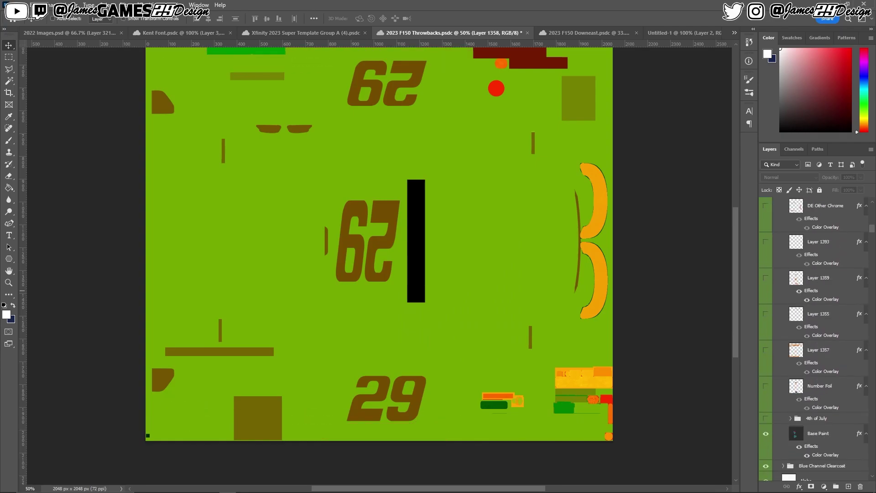
{"action": "key", "text": "ctrl+z"}
{"action": "scroll", "coordinate": [379, 265], "scroll_direction": "up", "scroll_amount": 3}
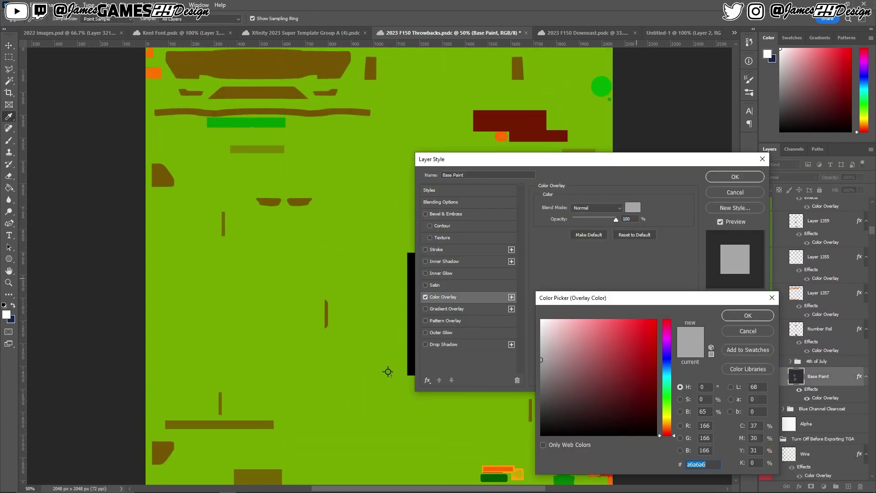
{"action": "key", "text": "Return"}
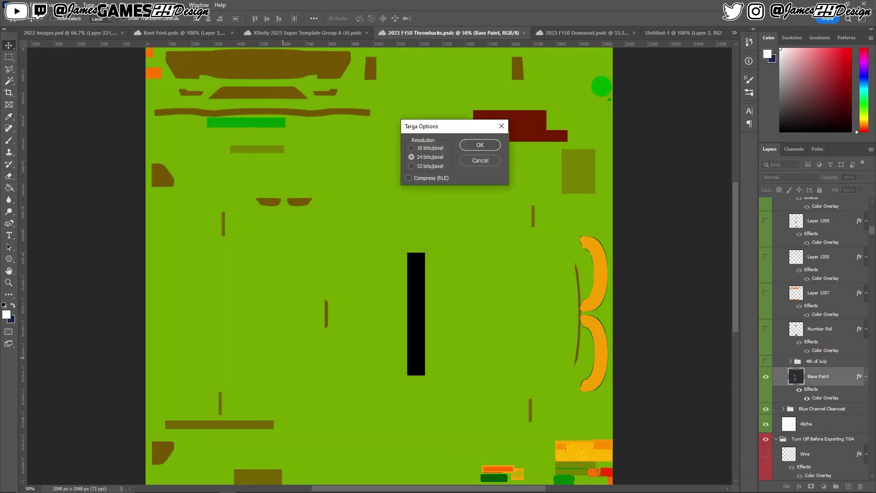
{"action": "key", "text": "Return"}
{"action": "key", "text": "alt+f"}
{"action": "key", "text": "Down"}
{"action": "key", "text": "Down"}
{"action": "key", "text": "Down"}
{"action": "key", "text": "Return"}
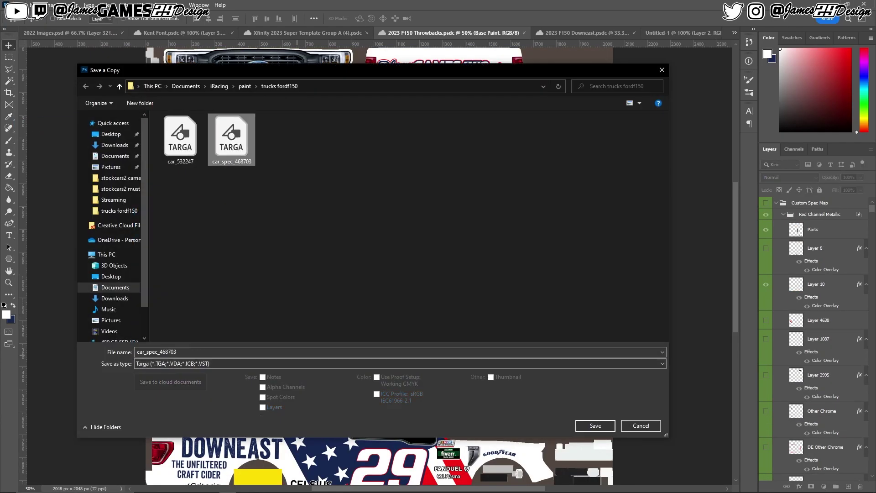
{"action": "key", "text": "Return"}
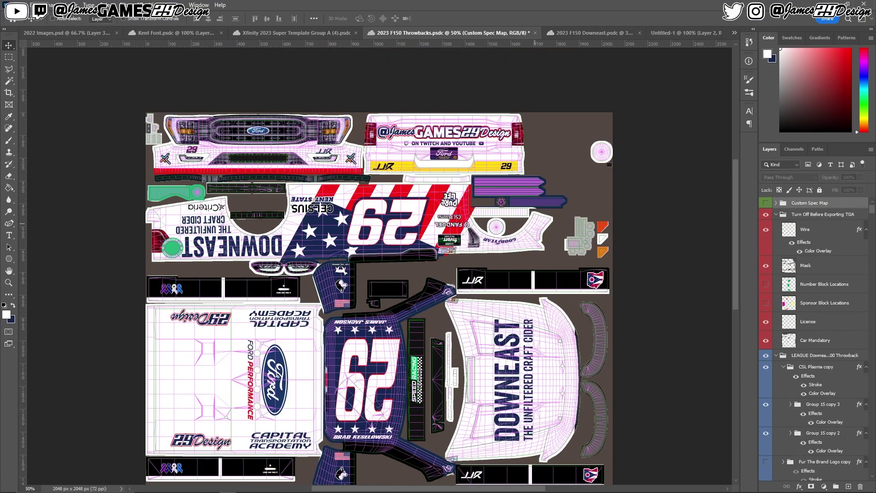
{"action": "left_click", "coordinate": [471, 238], "text": "ctrl"}
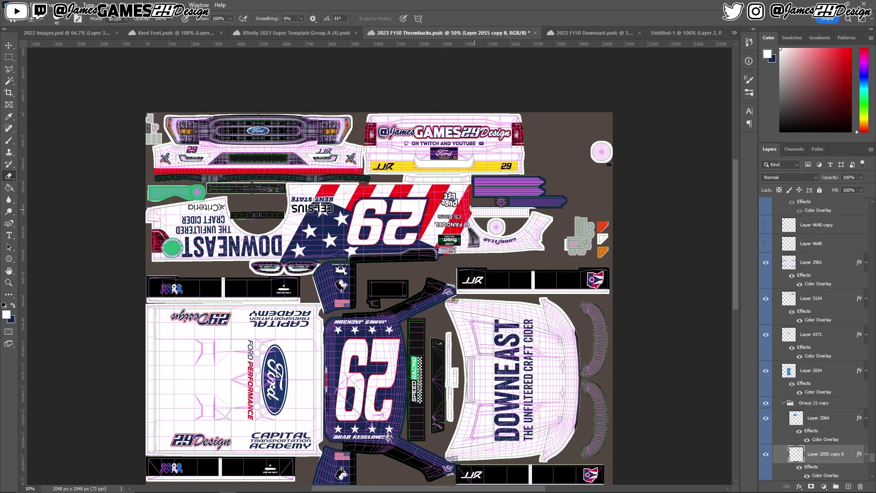
{"action": "left_click", "coordinate": [372, 221]}
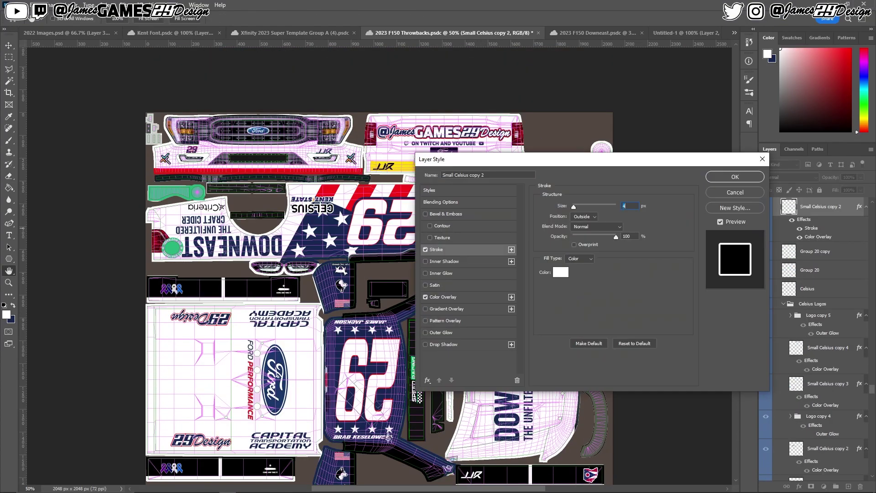
{"action": "scroll", "coordinate": [379, 265], "scroll_direction": "down", "scroll_amount": 3}
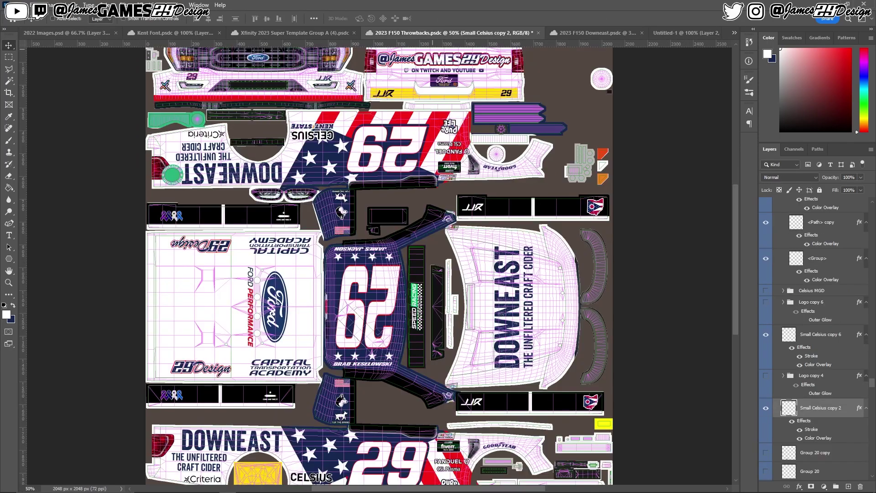
{"action": "scroll", "coordinate": [379, 265], "scroll_direction": "down", "scroll_amount": 4}
{"action": "right_click", "coordinate": [303, 391]}
{"action": "left_click", "coordinate": [346, 401]}
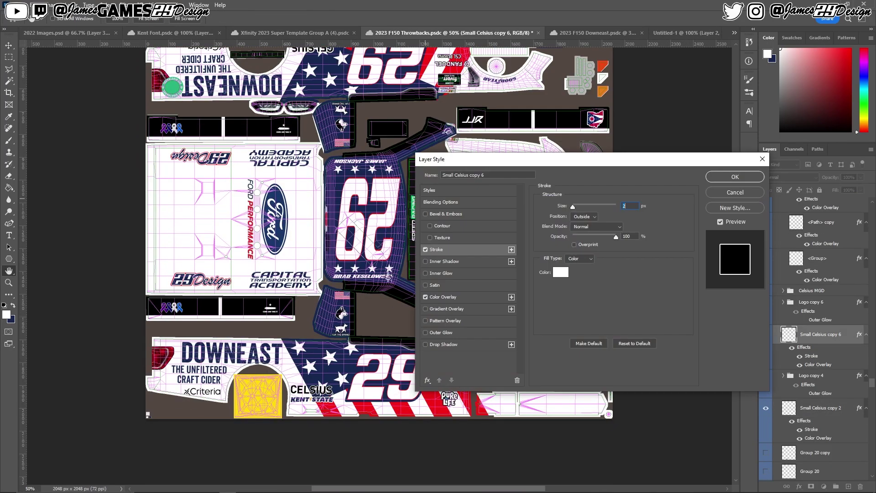
{"action": "key", "text": "Return"}
{"action": "scroll", "coordinate": [390, 276], "scroll_direction": "up", "scroll_amount": 5}
{"action": "left_click", "coordinate": [199, 208], "text": "ctrl"}
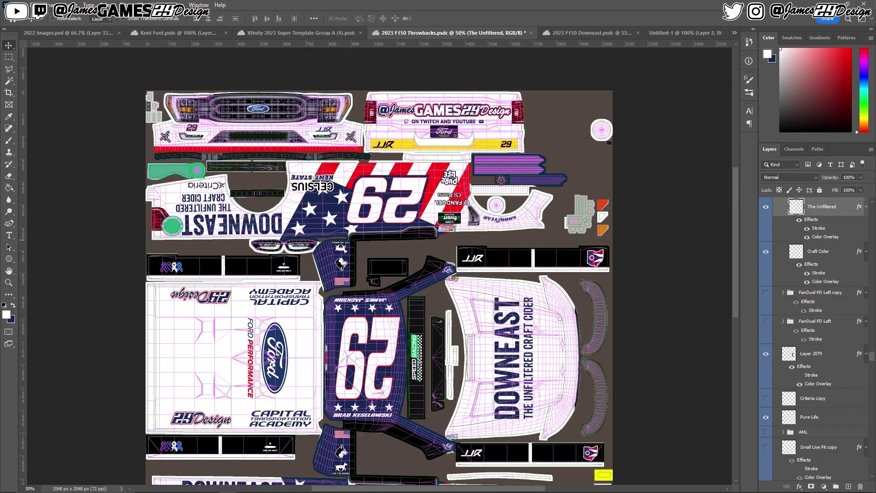
{"action": "scroll", "coordinate": [164, 265], "scroll_direction": "up", "scroll_amount": 2}
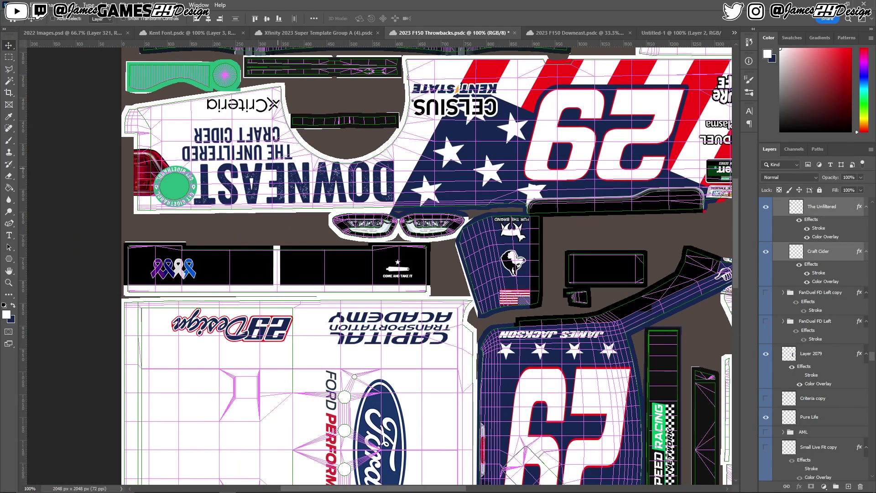
Step: Shift the Craft Cider and The Unfiltered text layers about 40 px right
{"action": "key", "text": "ctrl+z"}
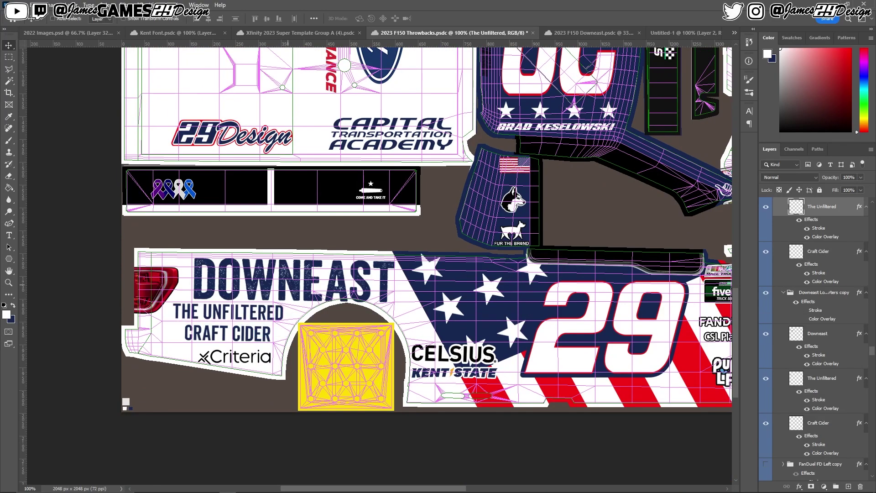
{"action": "left_click", "coordinate": [220, 320], "text": "ctrl"}
{"action": "left_click", "coordinate": [228, 312], "text": "ctrl+shift"}
{"action": "left_click_drag", "start_coordinate": [228, 319], "coordinate": [247, 319]}
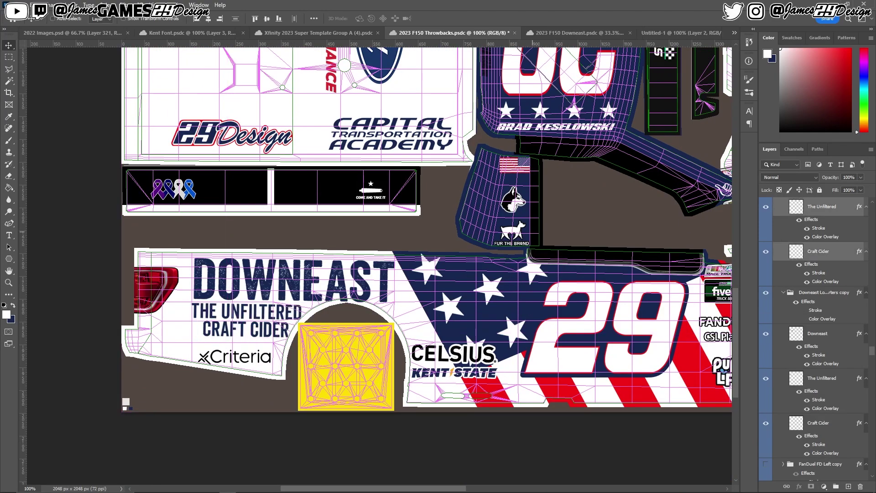
{"action": "key", "text": "ctrl+z"}
{"action": "key", "text": "ctrl+z"}
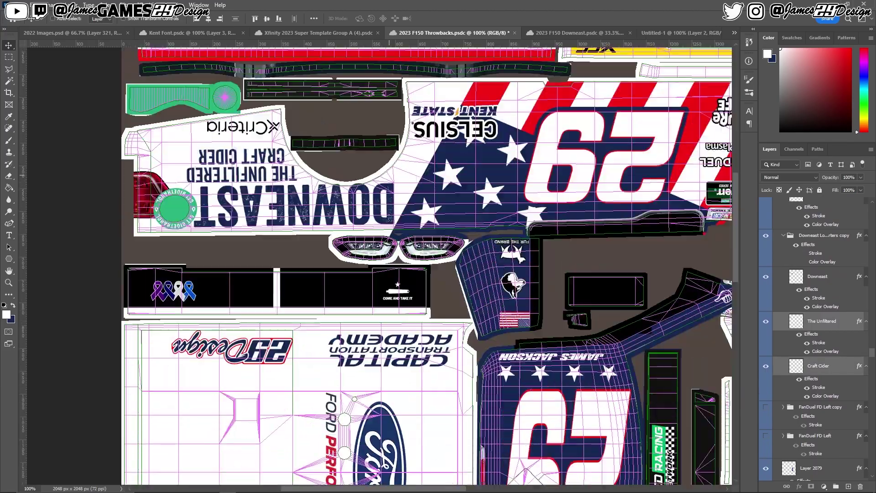
Step: Reposition the Criteria logo left and down, then fine-tune its placement
{"action": "scroll", "coordinate": [429, 265], "scroll_direction": "up", "scroll_amount": 5}
{"action": "scroll", "coordinate": [429, 265], "scroll_direction": "down", "scroll_amount": 4}
{"action": "scroll", "coordinate": [429, 265], "scroll_direction": "up", "scroll_amount": 1}
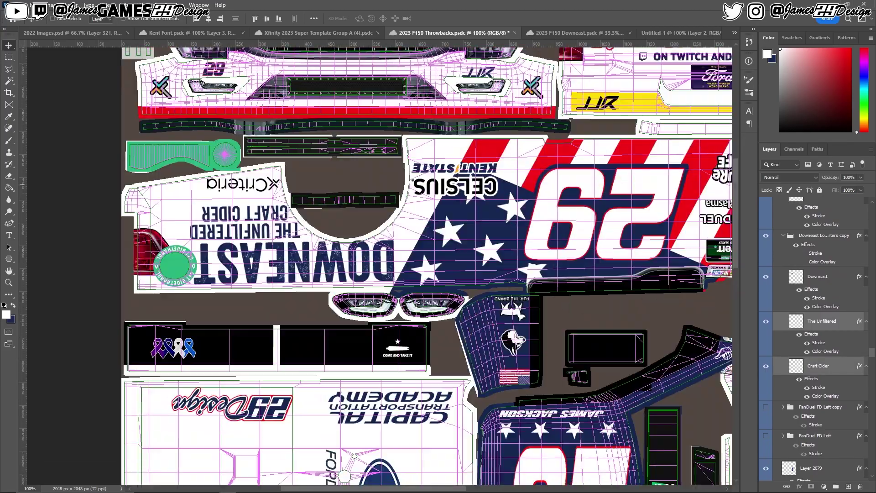
{"action": "left_click", "coordinate": [246, 187], "text": "ctrl"}
{"action": "left_click_drag", "start_coordinate": [247, 187], "coordinate": [222, 191]}
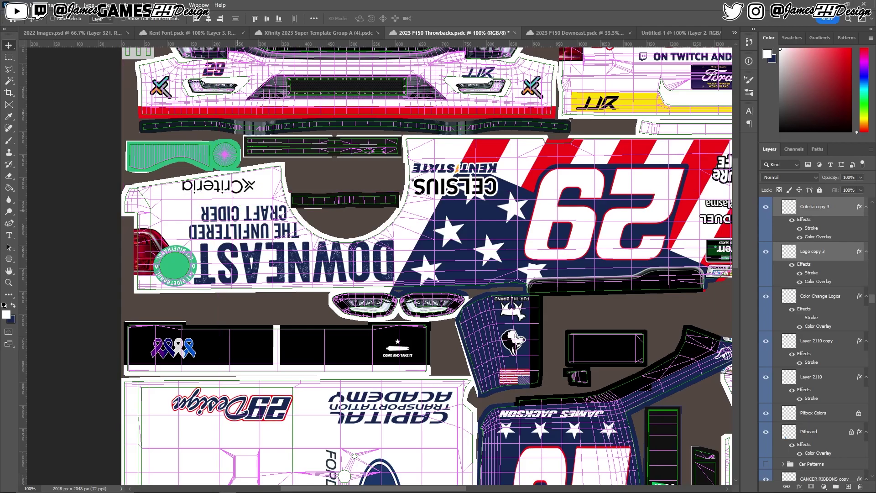
{"action": "key", "text": "Left"}
{"action": "key", "text": "Left"}
{"action": "key", "text": "Left"}
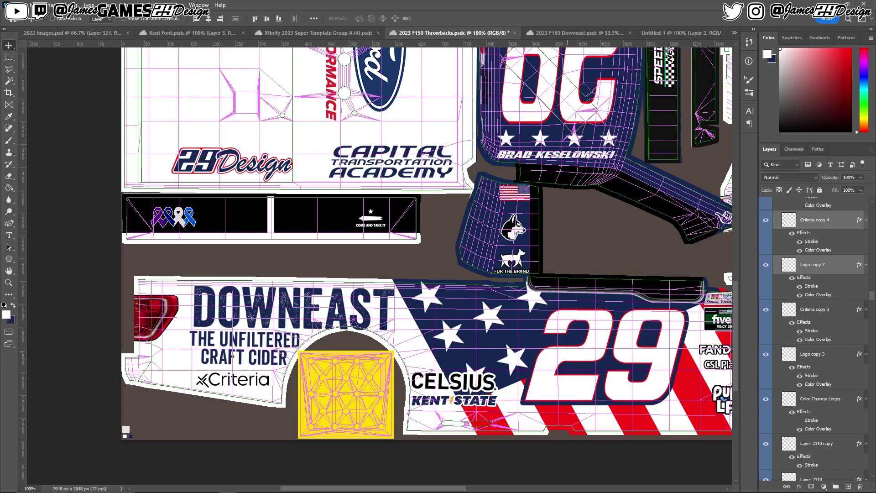
{"action": "left_click_drag", "start_coordinate": [431, 335], "coordinate": [448, 339]}
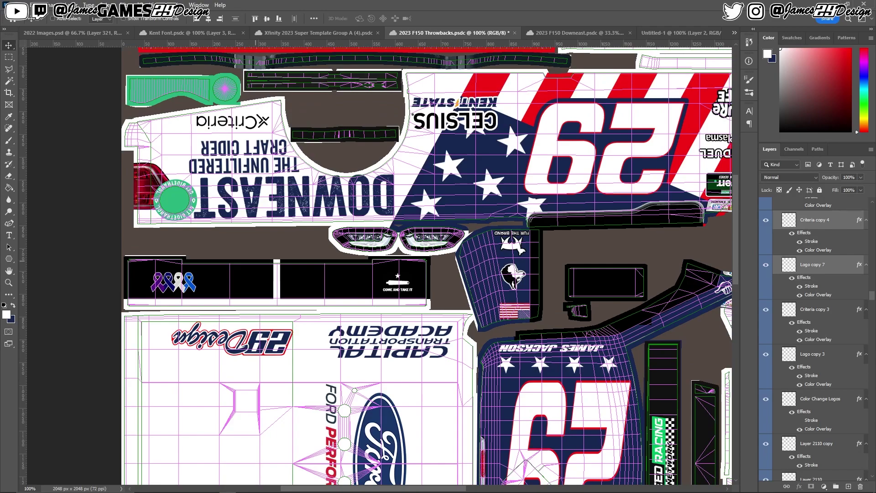
Step: Lower the Criteria logo 17 px on the side panel and zoom out to the whole template
{"action": "right_click", "coordinate": [475, 122]}
{"action": "left_click", "coordinate": [493, 137]}
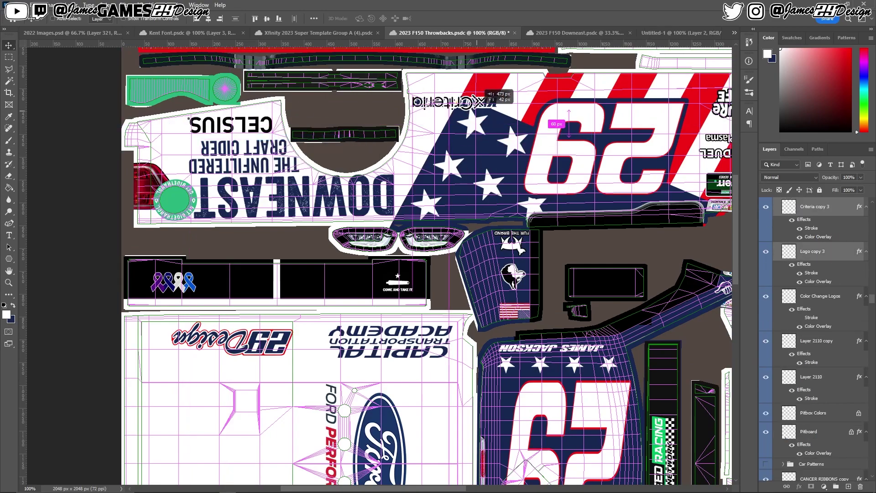
{"action": "key", "text": "alt+bracketleft"}
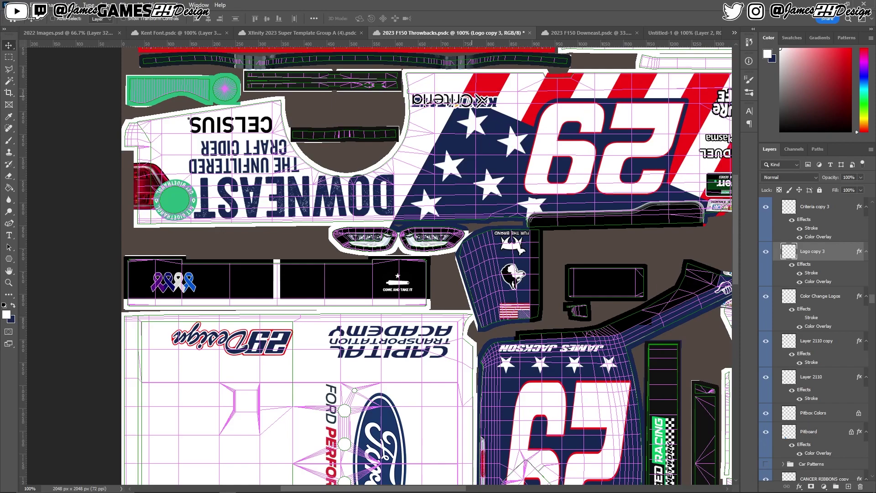
{"action": "key", "text": "alt+shift+bracketright"}
{"action": "left_click_drag", "start_coordinate": [475, 73], "coordinate": [502, 101]}
{"action": "left_click", "coordinate": [817, 341]}
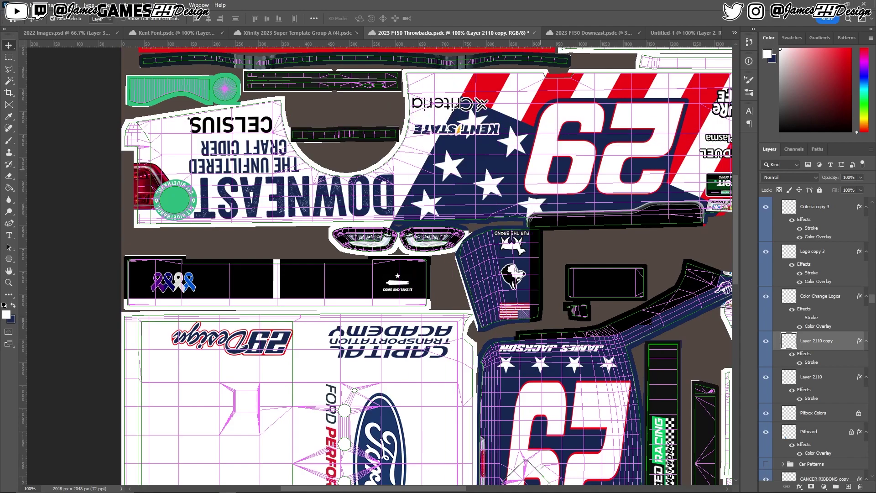
{"action": "left_click", "coordinate": [461, 114]}
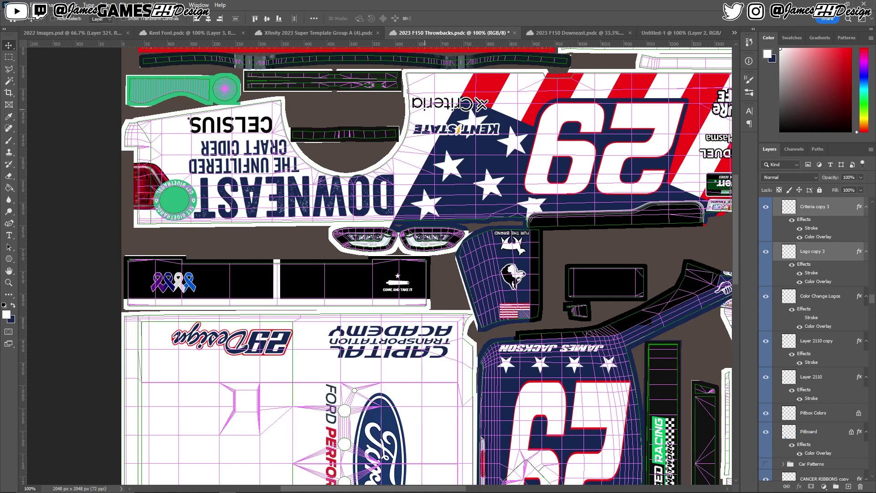
{"action": "key", "text": "ctrl+minus"}
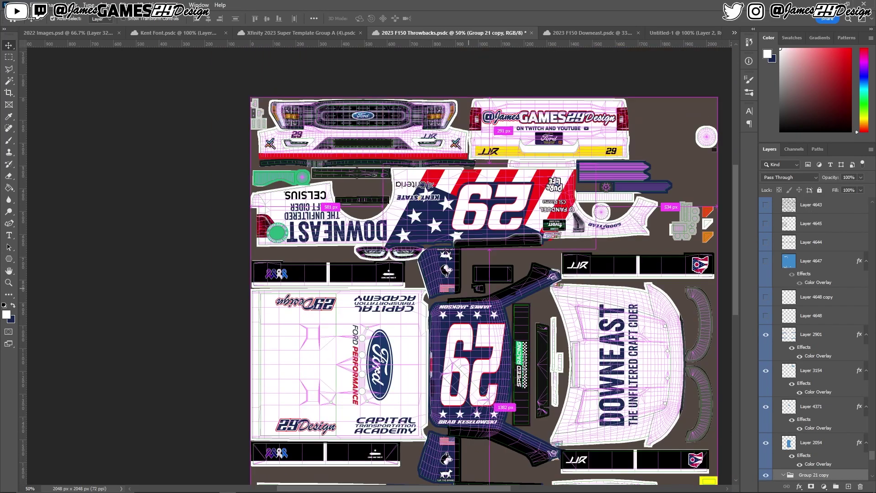
Step: Shift the stars artwork up and left over the stripes
{"action": "left_click_drag", "start_coordinate": [429, 260], "coordinate": [422, 248]}
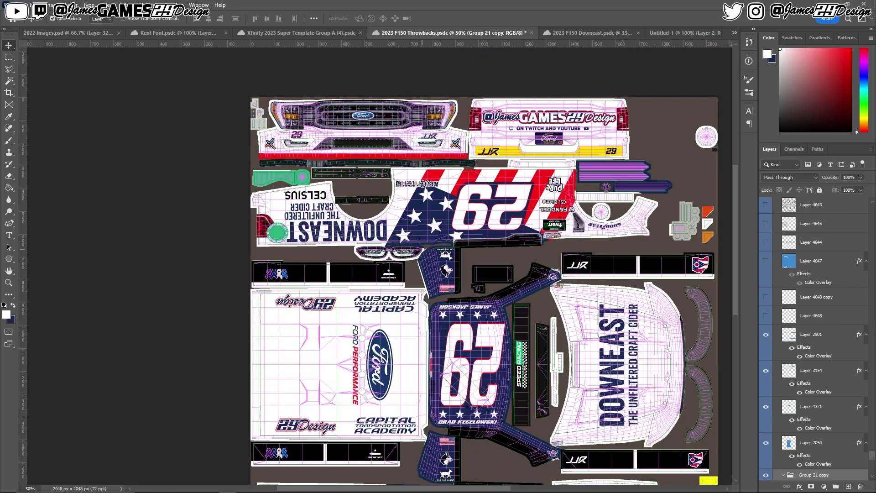
{"action": "scroll", "coordinate": [379, 265], "scroll_direction": "down", "scroll_amount": 3}
{"action": "scroll", "coordinate": [379, 265], "scroll_direction": "left", "scroll_amount": 2}
{"action": "scroll", "coordinate": [379, 264], "scroll_direction": "up", "scroll_amount": 3}
{"action": "scroll", "coordinate": [817, 319], "scroll_direction": "up", "scroll_amount": 10}
Step: Hide the wireframe overlay and duplicate the Small Celsius logo layer
{"action": "left_click", "coordinate": [766, 230]}
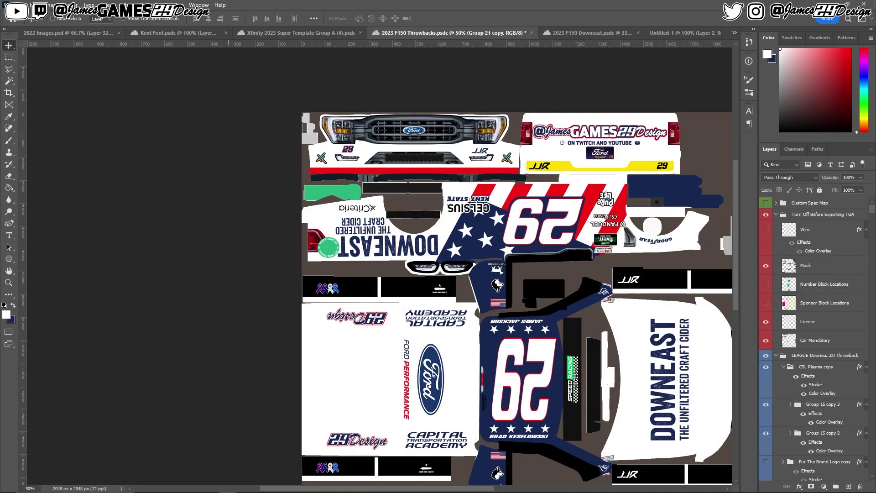
{"action": "left_click", "coordinate": [468, 207], "text": "ctrl"}
{"action": "key", "text": "ctrl+j"}
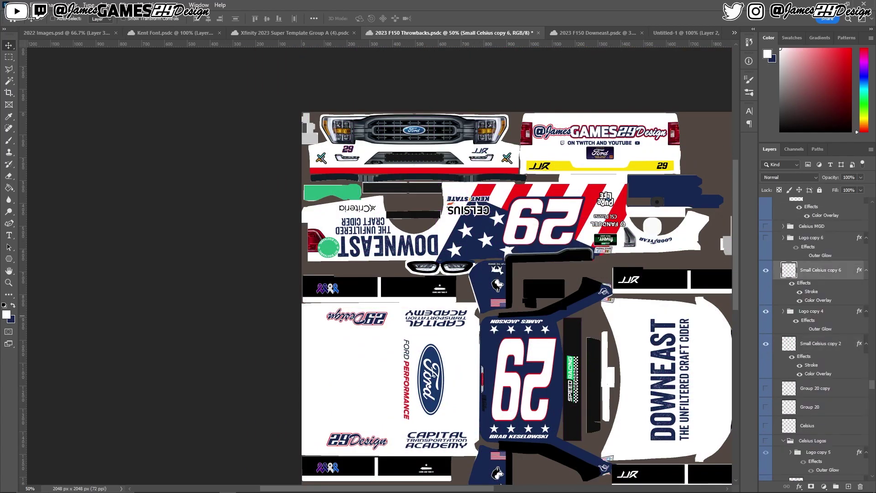
{"action": "scroll", "coordinate": [516, 265], "scroll_direction": "down", "scroll_amount": 3}
{"action": "scroll", "coordinate": [516, 264], "scroll_direction": "up", "scroll_amount": 2}
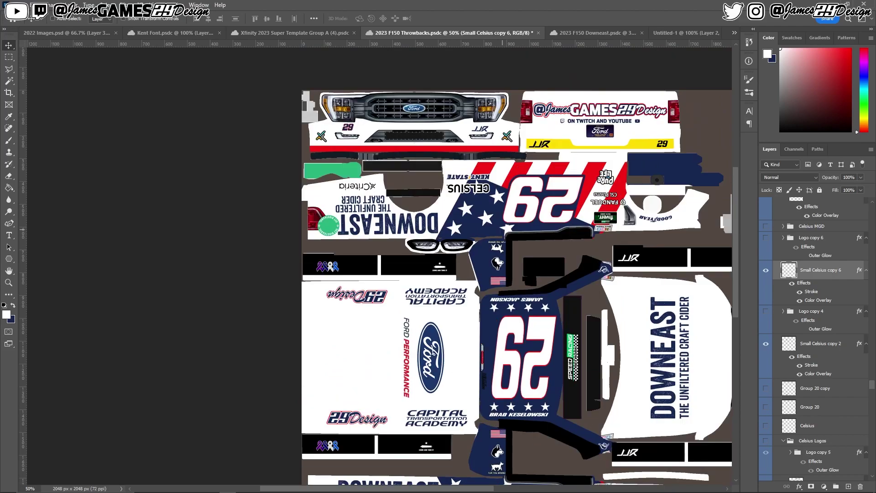
Step: Make the Celsius Live Fit logo group navy with its Color Overlay
{"action": "scroll", "coordinate": [516, 264], "scroll_direction": "down", "scroll_amount": 5}
{"action": "key", "text": "ctrl+Tab"}
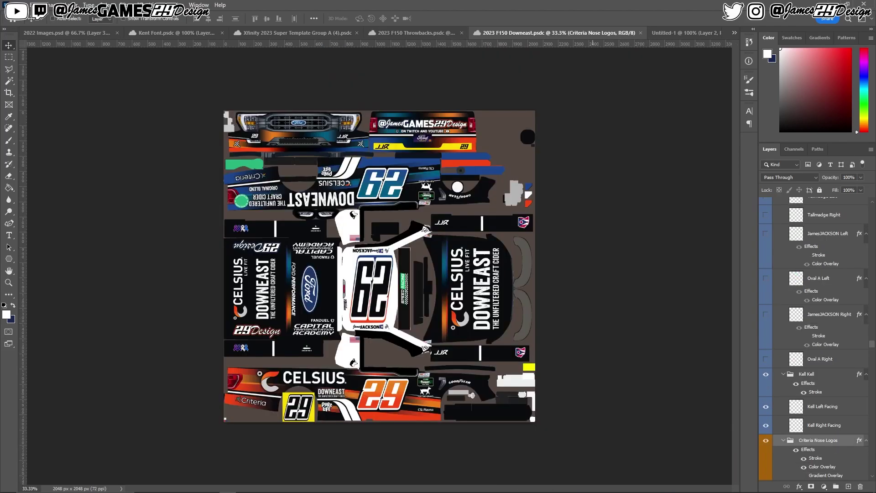
{"action": "key", "text": "ctrl+shift+Tab"}
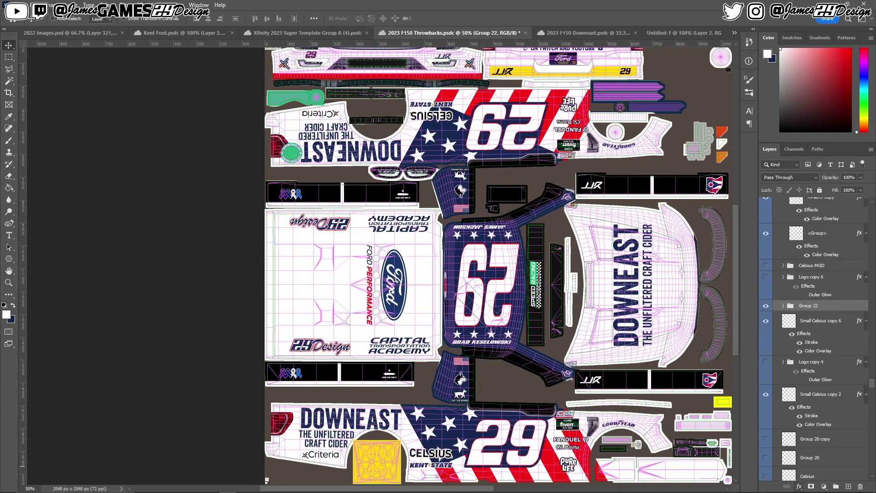
{"action": "double_click", "coordinate": [822, 323]}
{"action": "left_click", "coordinate": [633, 208]}
{"action": "key", "text": "Return"}
{"action": "key", "text": "Return"}
{"action": "left_click", "coordinate": [817, 260]}
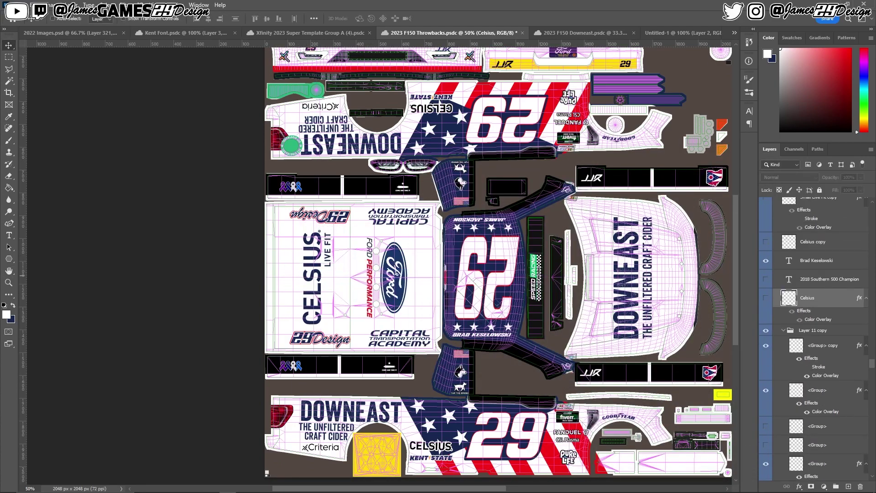
Step: Change the champion line to '2020 Coca-Cola 600 Champion' and shift the Celsius logo about 20 px left
{"action": "key", "text": "t"}
{"action": "left_click", "coordinate": [365, 19]}
{"action": "key", "text": "Return"}
{"action": "double_click", "coordinate": [789, 279]}
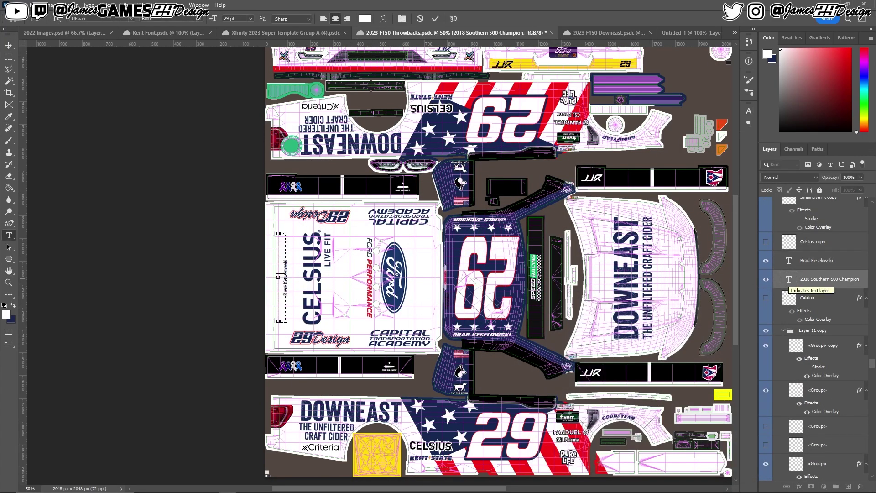
{"action": "key", "text": "ctrl+v"}
{"action": "key", "text": "ctrl+Return"}
{"action": "key", "text": "v"}
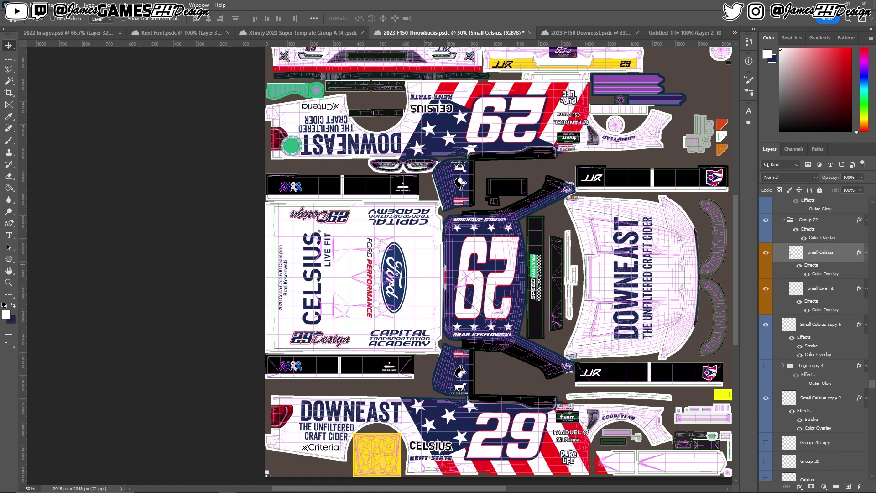
{"action": "left_click_drag", "start_coordinate": [312, 279], "coordinate": [303, 278]}
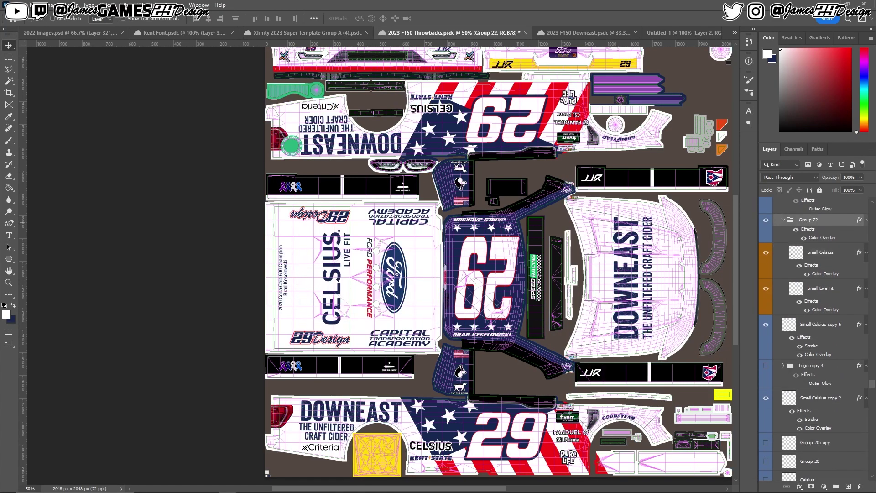
Step: Paste the KENT STATE logo into the livery, rotated 90° counterclockwise, beside the Celsius logo
{"action": "left_click", "coordinate": [183, 33]}
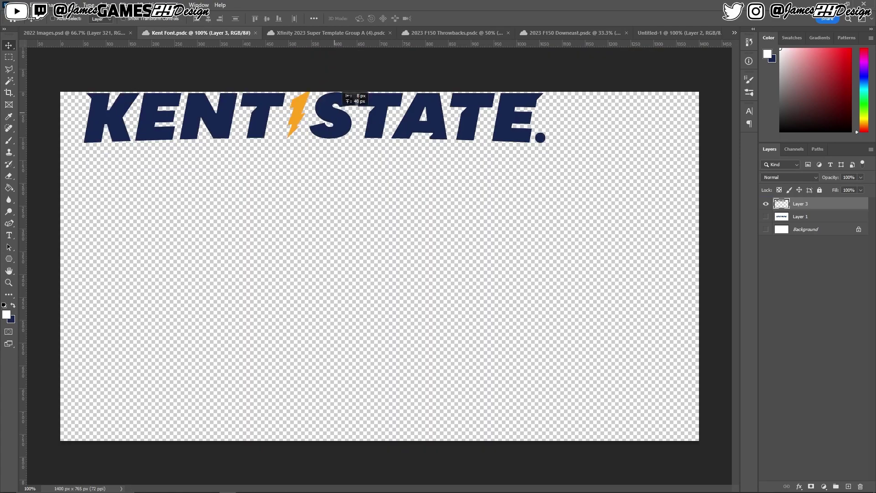
{"action": "left_click", "coordinate": [450, 33]}
{"action": "key", "text": "ctrl+v"}
{"action": "left_click", "coordinate": [34, 4]}
{"action": "left_click", "coordinate": [183, 226]}
{"action": "left_click_drag", "start_coordinate": [397, 269], "coordinate": [352, 269]}
{"action": "key", "text": "Return"}
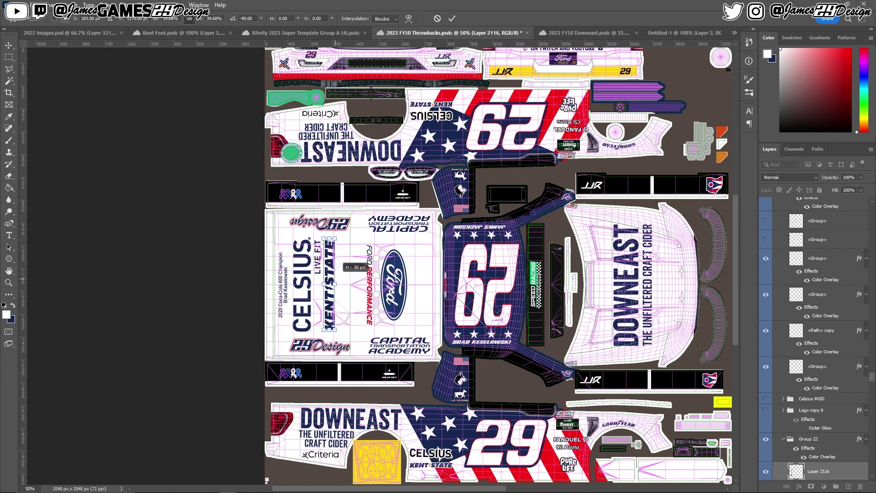
{"action": "key", "text": "ctrl+bracketright"}
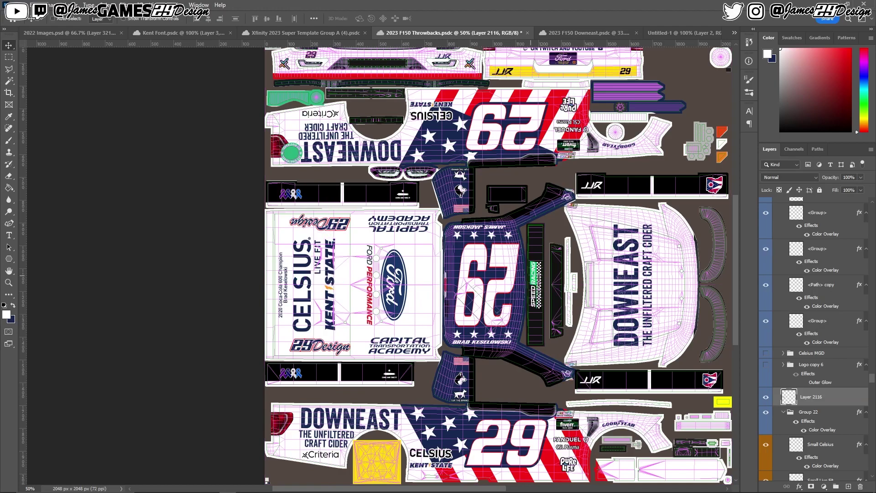
Step: Place a copy of the KENT STATE logo on the hood and start resizing it
{"action": "key", "text": "alt+shift+bracketleft"}
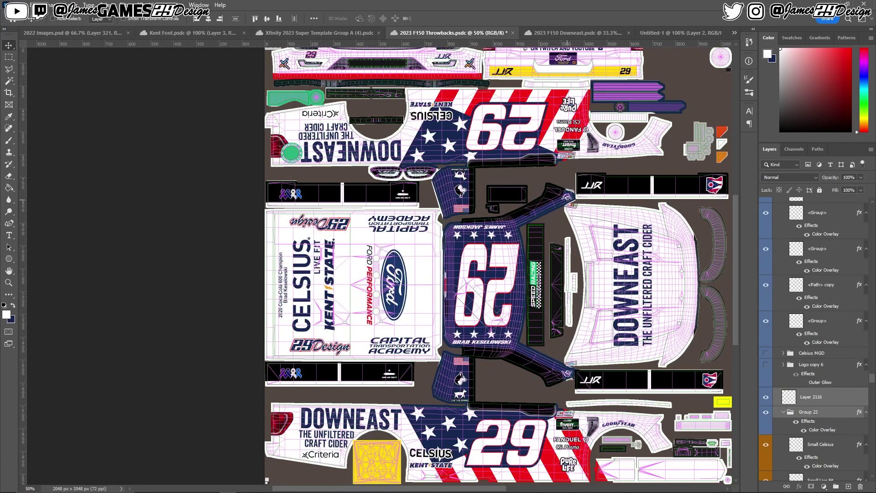
{"action": "right_click", "coordinate": [337, 283]}
{"action": "left_click", "coordinate": [359, 294]}
{"action": "scroll", "coordinate": [456, 274], "scroll_direction": "right", "scroll_amount": 5}
{"action": "left_click_drag", "start_coordinate": [226, 283], "coordinate": [572, 283]}
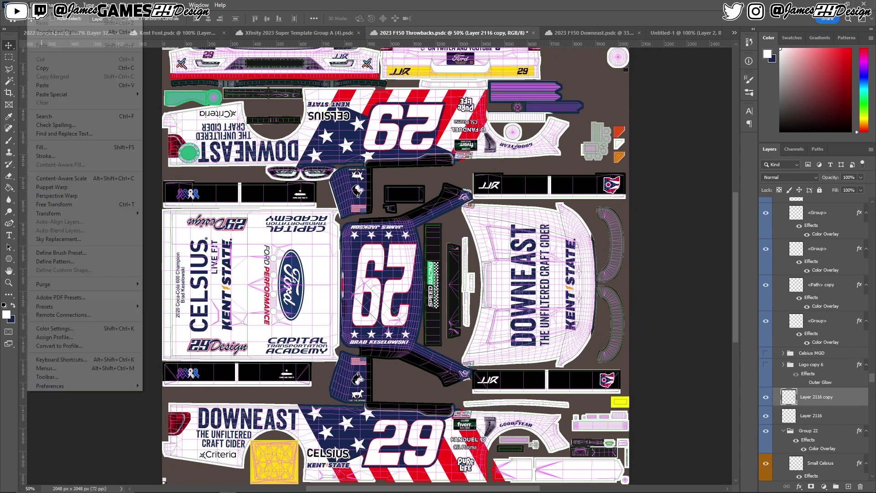
{"action": "key", "text": "ctrl+t"}
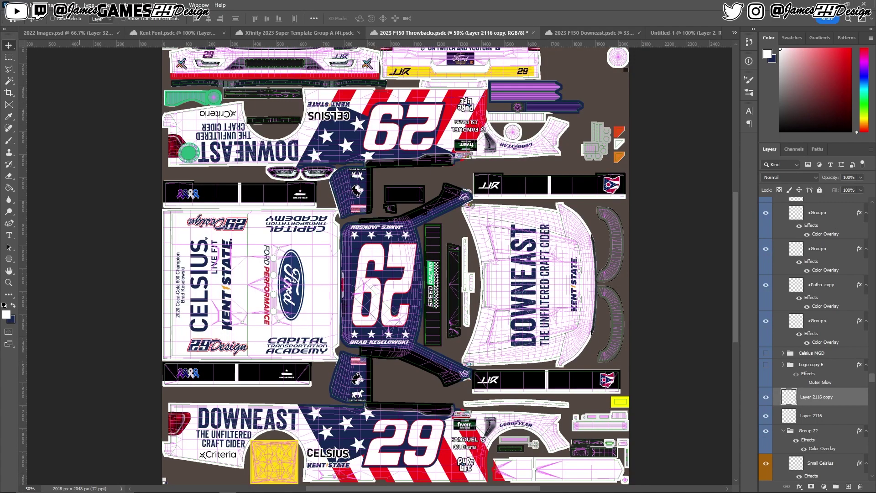
Step: Bring the Criteria logo in from the recent file and shrink it onto the hood
{"action": "left_click", "coordinate": [19, 5]}
{"action": "left_click", "coordinate": [178, 118]}
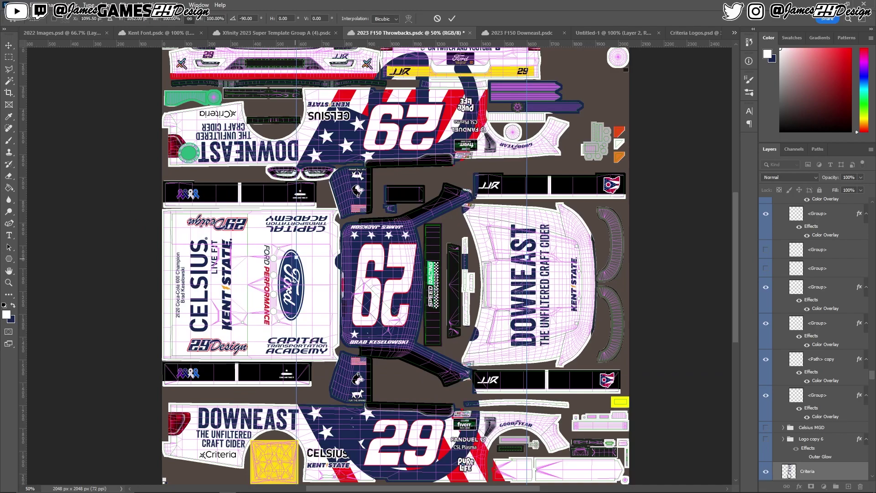
{"action": "left_click_drag", "start_coordinate": [298, 288], "coordinate": [519, 256]}
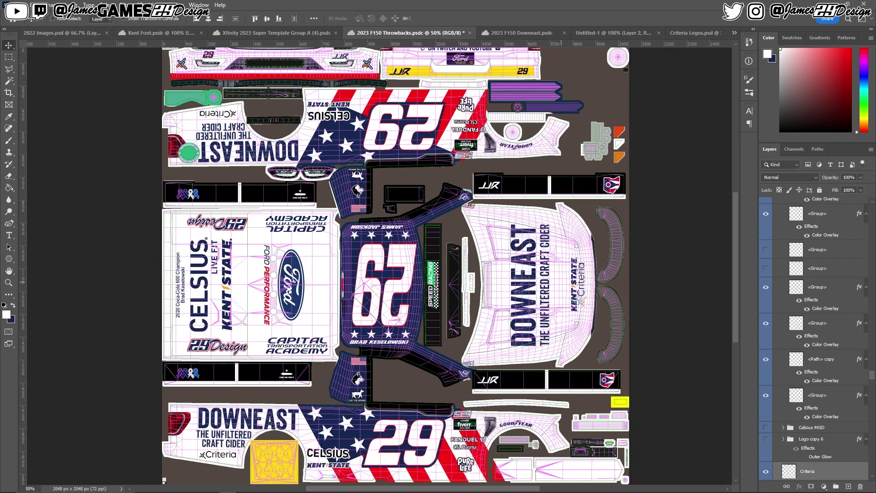
{"action": "left_click_drag", "start_coordinate": [593, 145], "coordinate": [593, 147]}
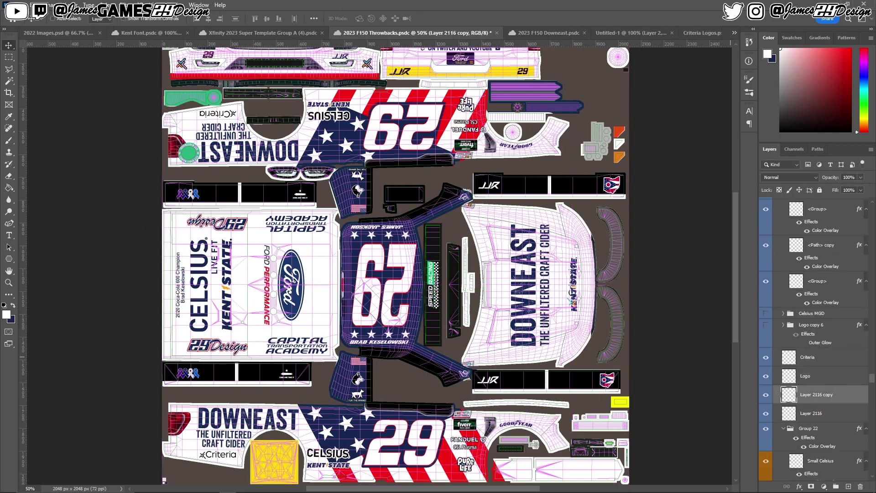
{"action": "key", "text": "alt+bracketright"}
{"action": "key", "text": "alt+bracketright"}
Step: Scale the side 29 number group down to fit inside the yellow box
{"action": "key", "text": "ctrl+plus"}
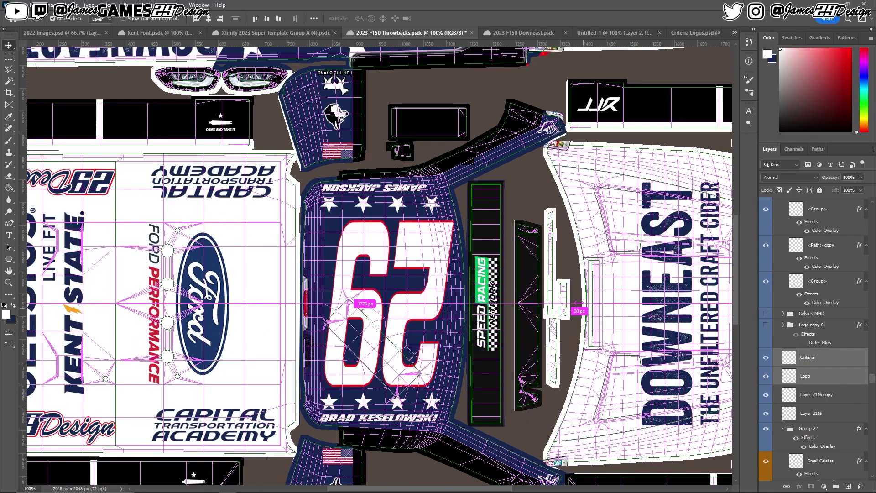
{"action": "scroll", "coordinate": [373, 394], "scroll_direction": "right", "scroll_amount": 3}
{"action": "scroll", "coordinate": [373, 394], "scroll_direction": "left", "scroll_amount": 1}
{"action": "scroll", "coordinate": [373, 394], "scroll_direction": "left", "scroll_amount": 6}
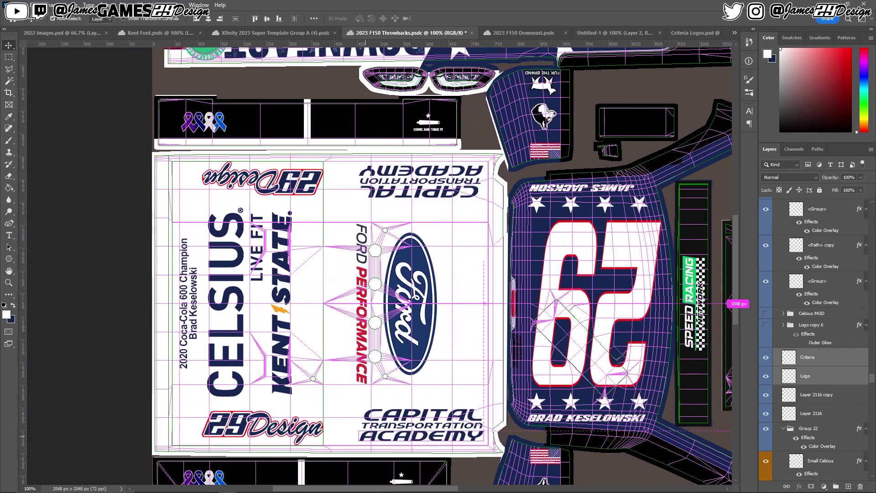
{"action": "key", "text": "ctrl+minus"}
{"action": "key", "text": "ctrl+minus"}
{"action": "right_click", "coordinate": [374, 395]}
{"action": "left_click", "coordinate": [414, 406]}
{"action": "scroll", "coordinate": [338, 383], "scroll_direction": "up", "scroll_amount": 3}
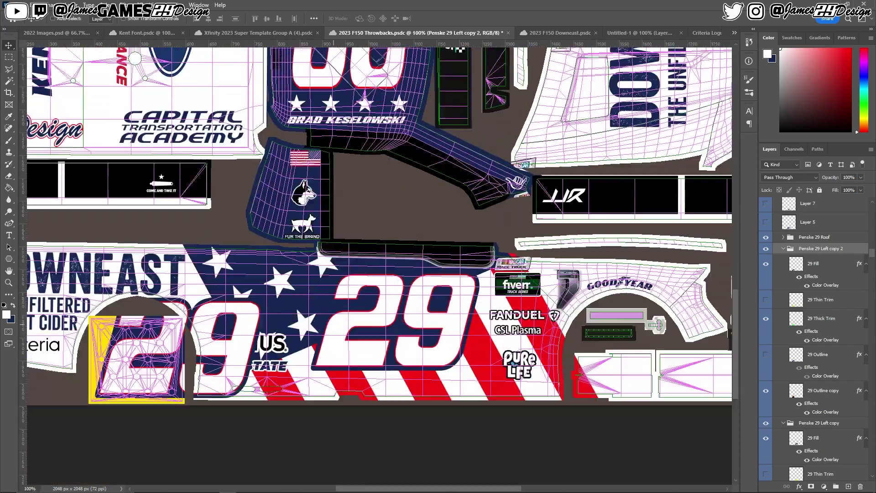
{"action": "key", "text": "ctrl+t"}
{"action": "mouse_move", "coordinate": [375, 299]}
{"action": "left_mouse_down"}
{"action": "mouse_move", "coordinate": [378, 284]}
{"action": "mouse_move", "coordinate": [327, 315]}
{"action": "left_mouse_up"}
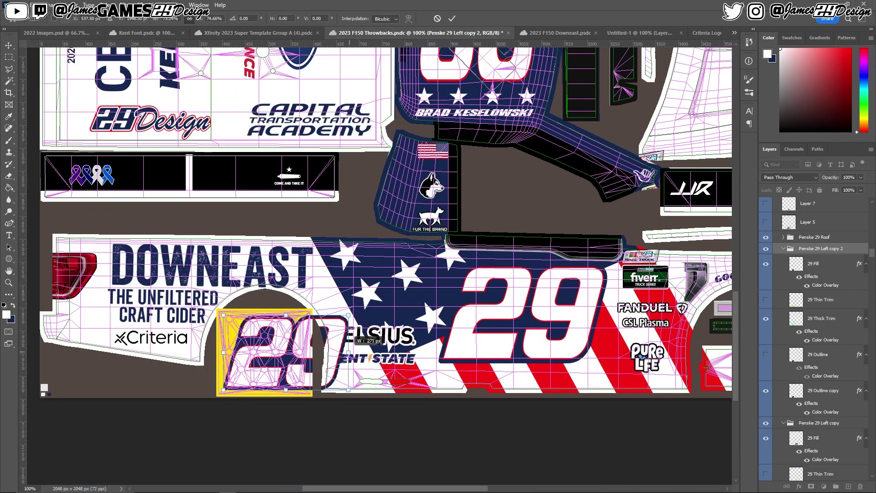
{"action": "left_click_drag", "start_coordinate": [327, 352], "coordinate": [305, 352]}
Step: Hide the Wire layer, export a Targa copy over the car number file, and show the Custom Spec Map
{"action": "scroll", "coordinate": [814, 319], "scroll_direction": "up", "scroll_amount": 10}
{"action": "left_click", "coordinate": [766, 230]}
{"action": "left_click", "coordinate": [14, 5]}
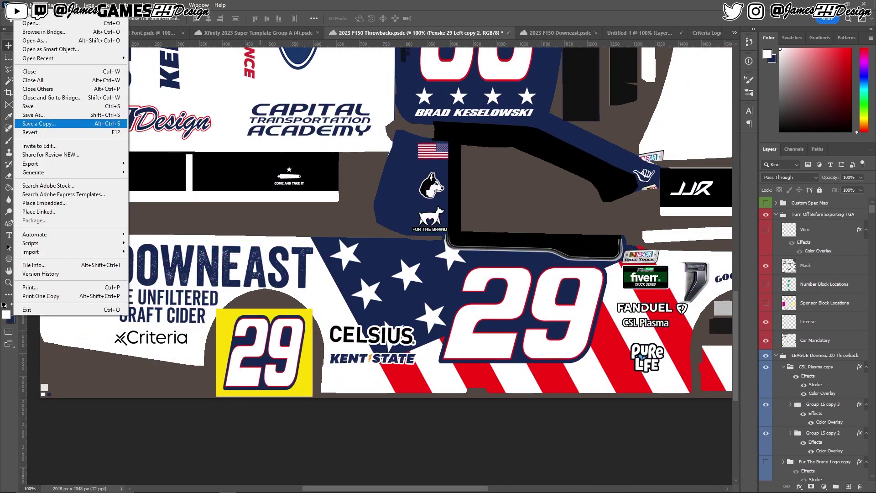
{"action": "left_click", "coordinate": [39, 123]}
{"action": "left_click", "coordinate": [591, 424]}
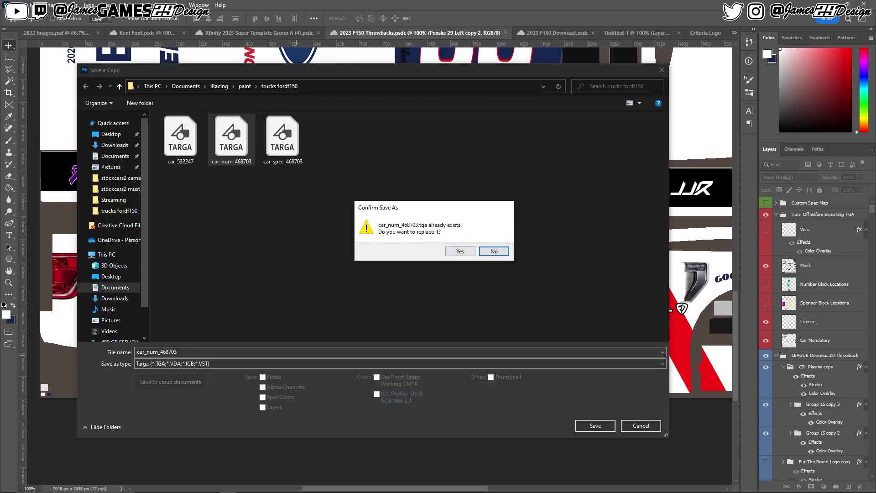
{"action": "left_click", "coordinate": [452, 250]}
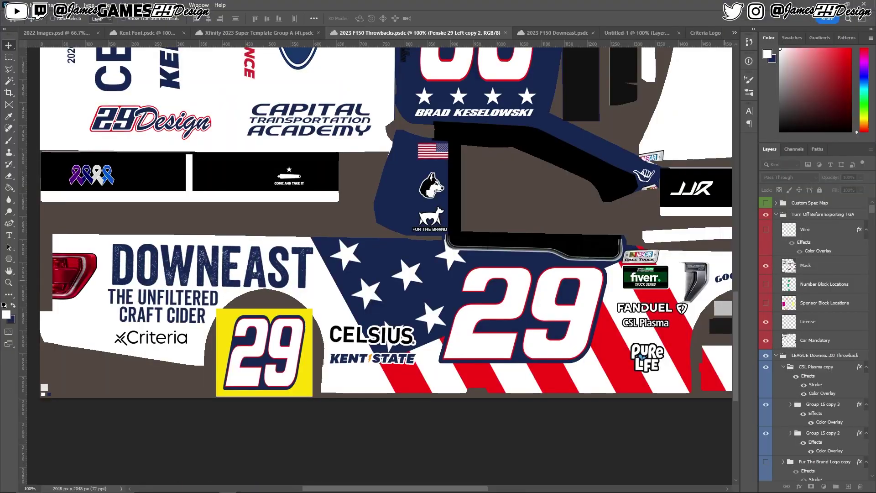
{"action": "left_click", "coordinate": [766, 203]}
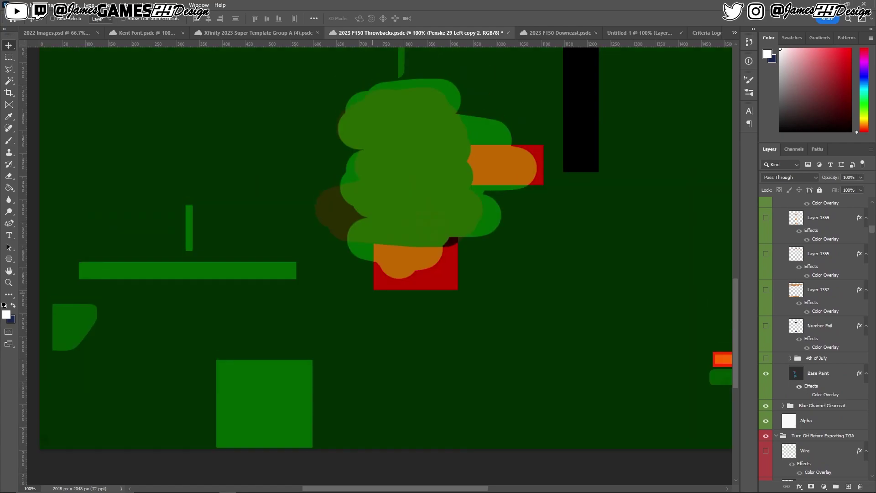
Step: Enable Base Paint's Color Overlay and discard a duplicate Base Paint layer
{"action": "left_click", "coordinate": [807, 406]}
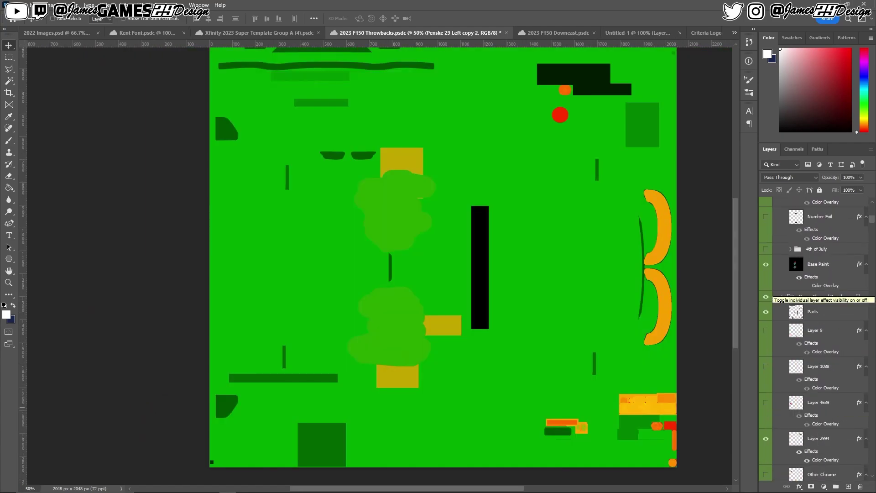
{"action": "left_click", "coordinate": [818, 264]}
{"action": "right_click", "coordinate": [818, 263]}
{"action": "left_click", "coordinate": [787, 178]}
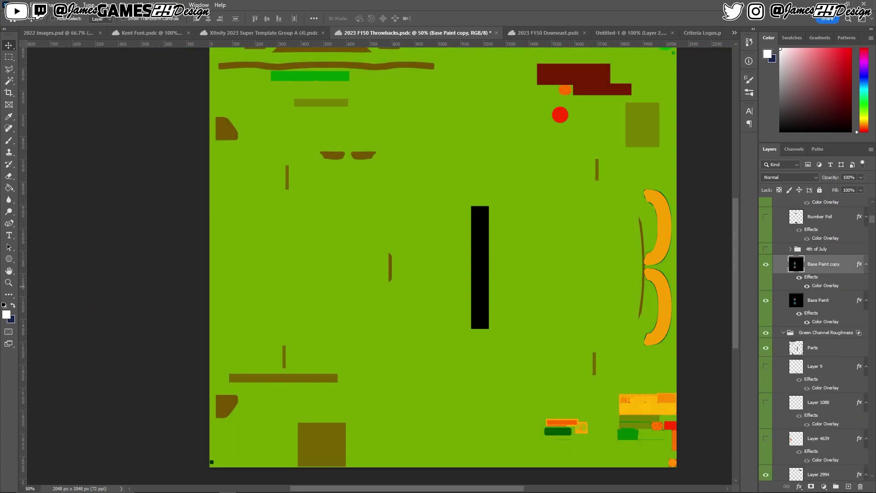
{"action": "key", "text": "ctrl+z"}
Step: Edit the Base Paint overlay colour and undo a stray dark stroke on the spec map
{"action": "double_click", "coordinate": [825, 285]}
{"action": "left_click", "coordinate": [632, 207]}
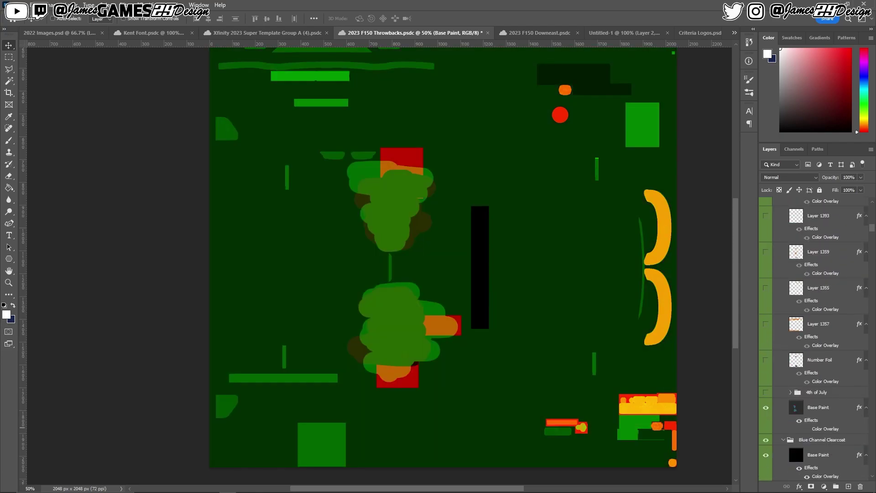
{"action": "key", "text": "ctrl+z"}
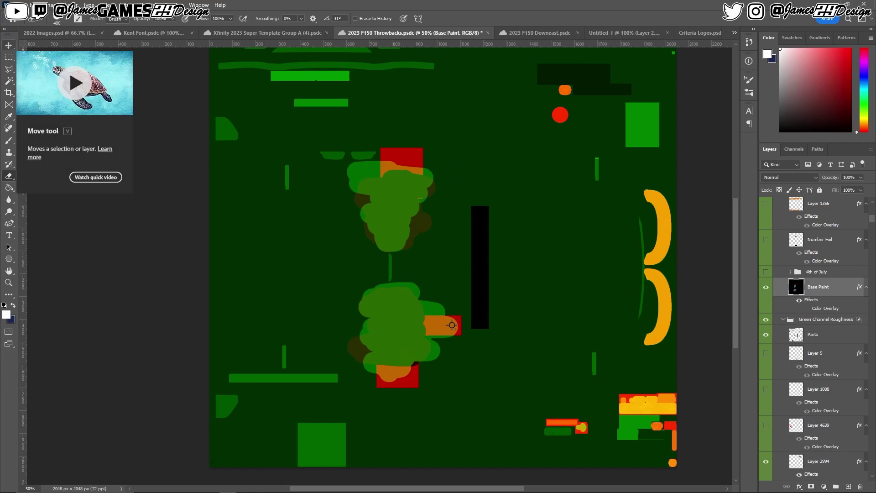
{"action": "key", "text": "v"}
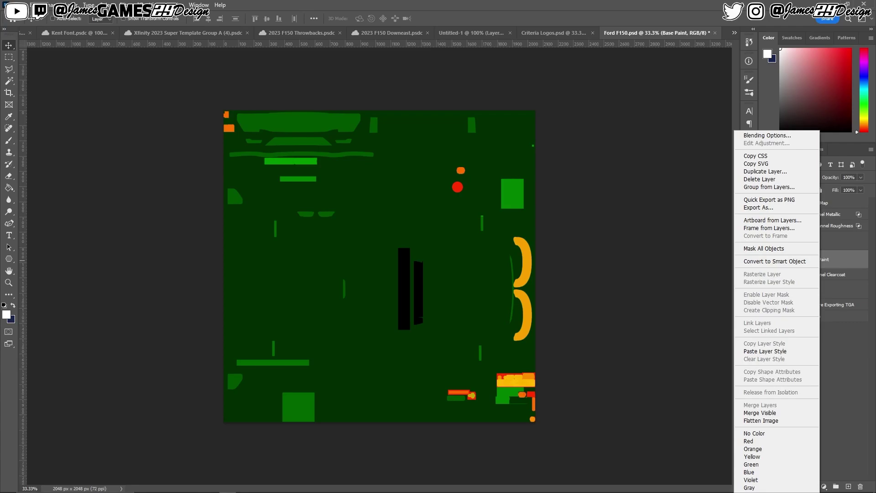
Step: Paste the copied layer style onto the spec map layer
{"action": "left_click", "coordinate": [765, 351]}
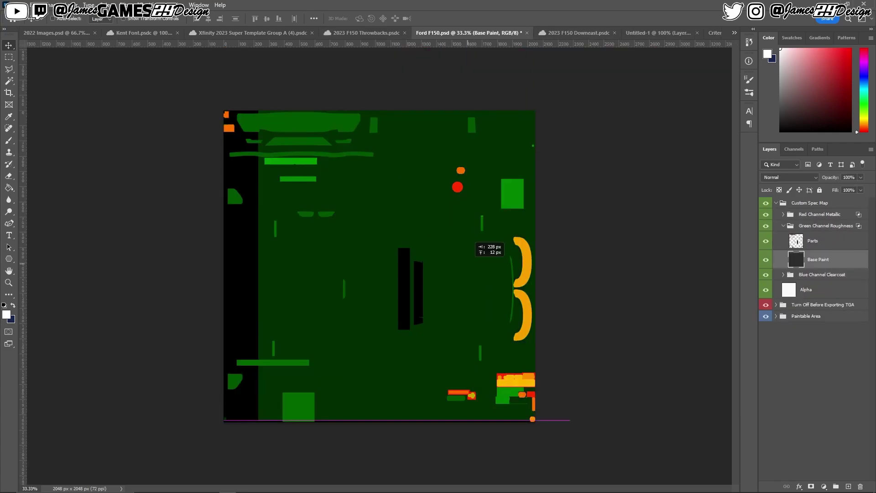
Step: Compare the Throwbacks spec map with Ford F150.psd, then save a Targa copy of it
{"action": "key", "text": "ctrl+shift+Tab"}
{"action": "scroll", "coordinate": [554, 263], "scroll_direction": "up", "scroll_amount": 3}
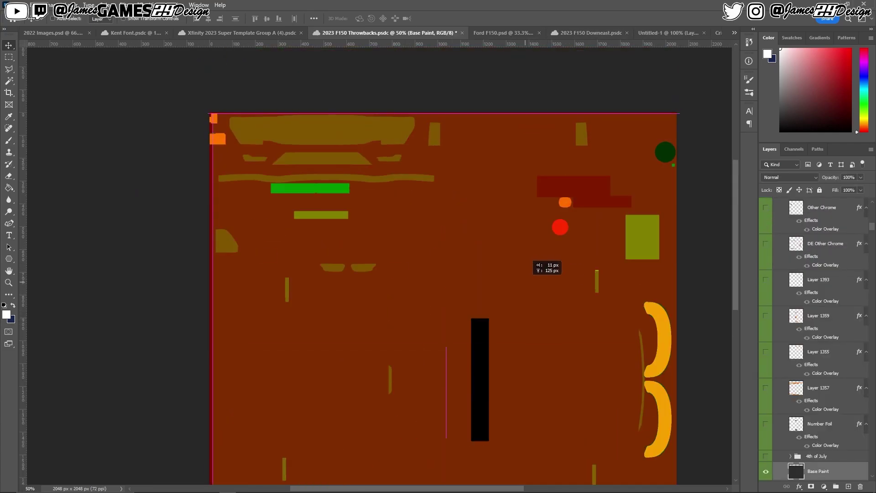
{"action": "scroll", "coordinate": [543, 264], "scroll_direction": "down", "scroll_amount": 5}
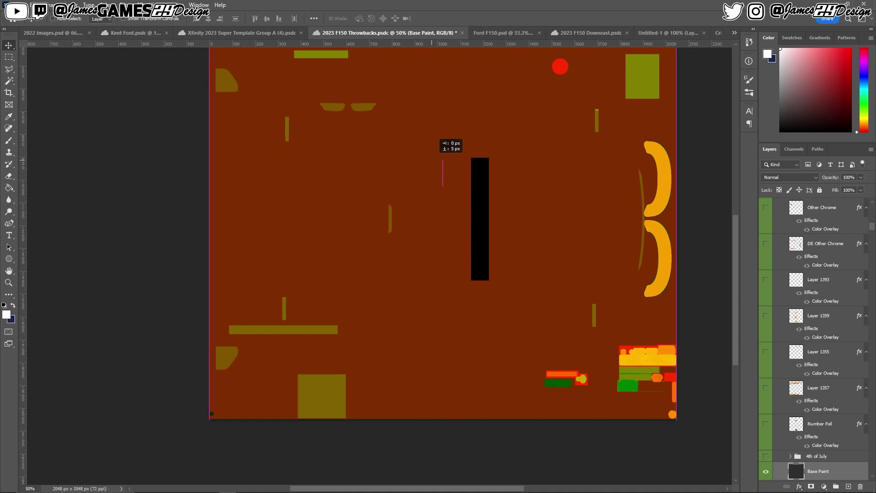
{"action": "key", "text": "ctrl+Tab"}
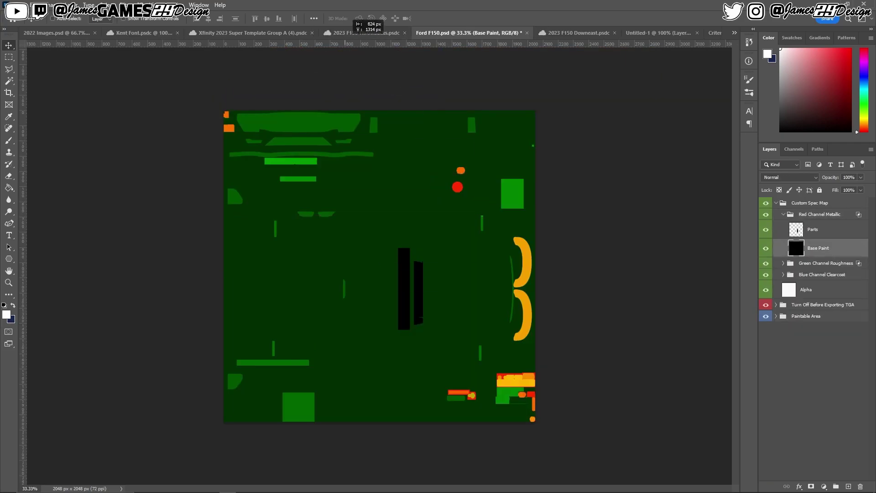
{"action": "key", "text": "ctrl+shift+Tab"}
{"action": "scroll", "coordinate": [488, 220], "scroll_direction": "down", "scroll_amount": 3}
{"action": "scroll", "coordinate": [488, 221], "scroll_direction": "up", "scroll_amount": 5}
{"action": "scroll", "coordinate": [489, 221], "scroll_direction": "down", "scroll_amount": 5}
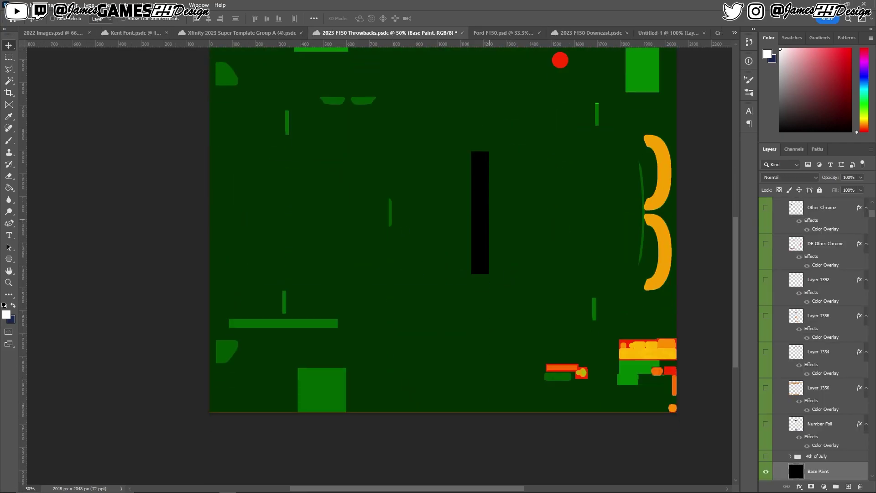
{"action": "scroll", "coordinate": [488, 220], "scroll_direction": "up", "scroll_amount": 5}
{"action": "scroll", "coordinate": [147, 277], "scroll_direction": "down", "scroll_amount": 1}
{"action": "key", "text": "ctrl+alt+s"}
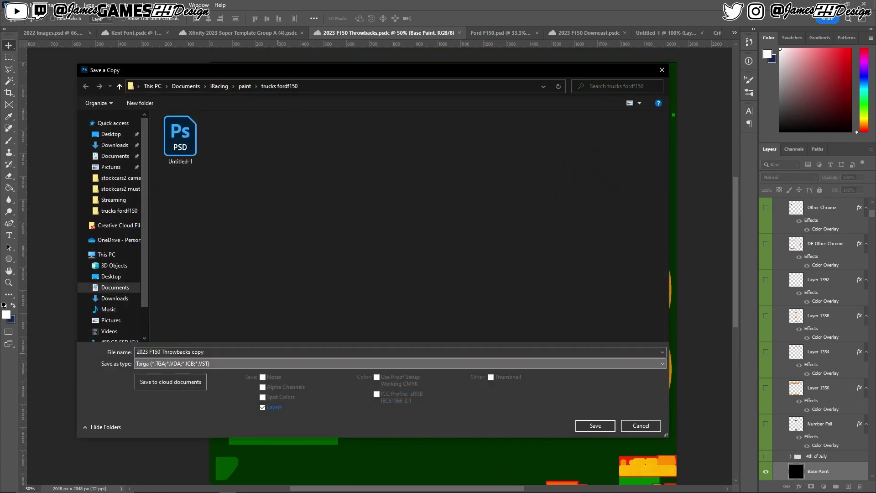
{"action": "key", "text": "Return"}
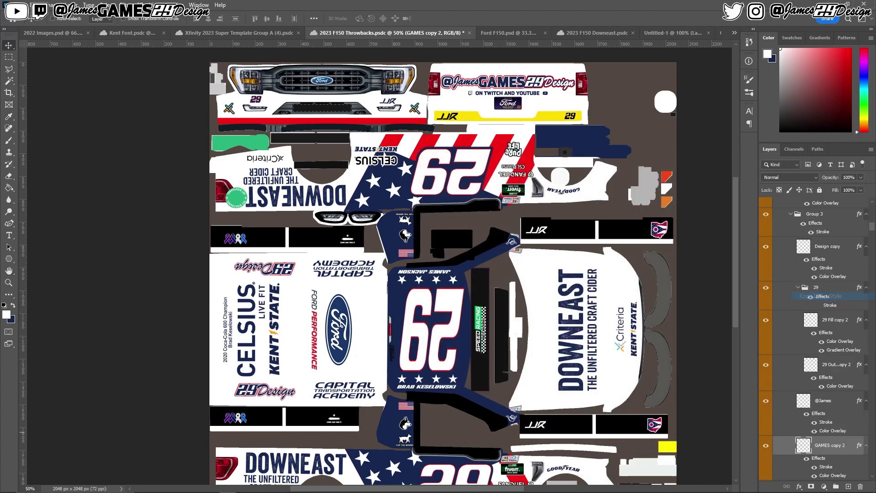
Step: Select the Design copy layer among the hood logo layers
{"action": "left_click", "coordinate": [827, 247]}
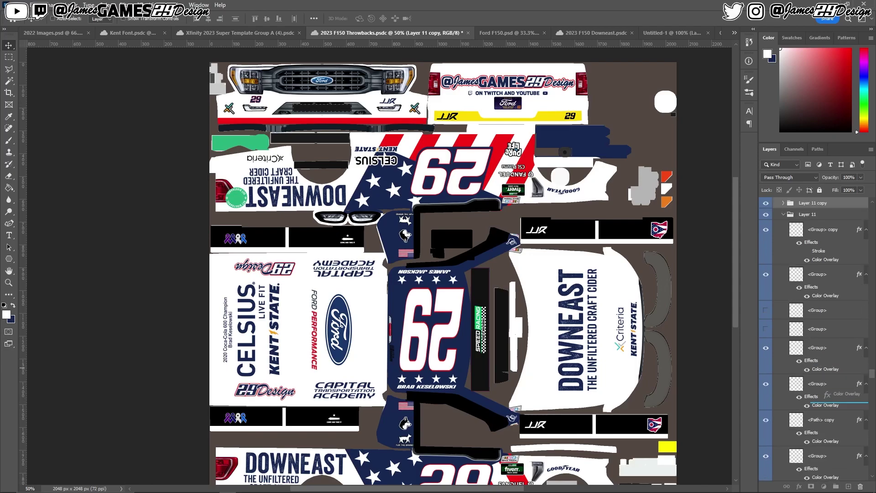
{"action": "scroll", "coordinate": [443, 274], "scroll_direction": "up", "scroll_amount": 2}
{"action": "scroll", "coordinate": [443, 274], "scroll_direction": "down", "scroll_amount": 6}
{"action": "scroll", "coordinate": [442, 274], "scroll_direction": "up", "scroll_amount": 7}
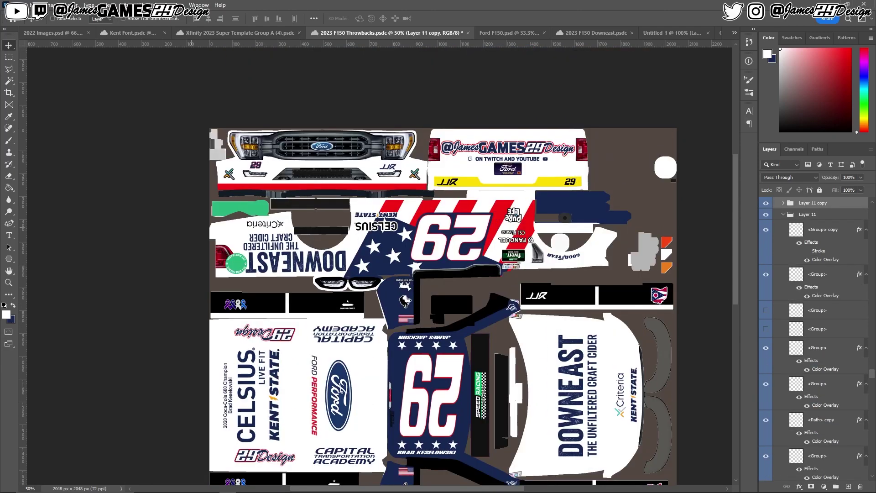
{"action": "scroll", "coordinate": [443, 274], "scroll_direction": "down", "scroll_amount": 6}
{"action": "scroll", "coordinate": [443, 274], "scroll_direction": "up", "scroll_amount": 5}
Step: Save a copy of the livery to the computer as a 32 bits/pixel Targa
{"action": "key", "text": "ctrl+alt+s"}
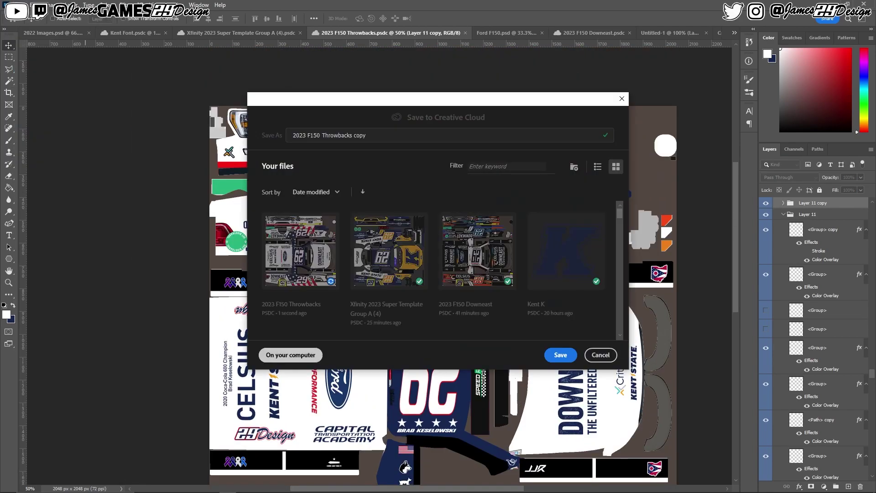
{"action": "left_click", "coordinate": [290, 352]}
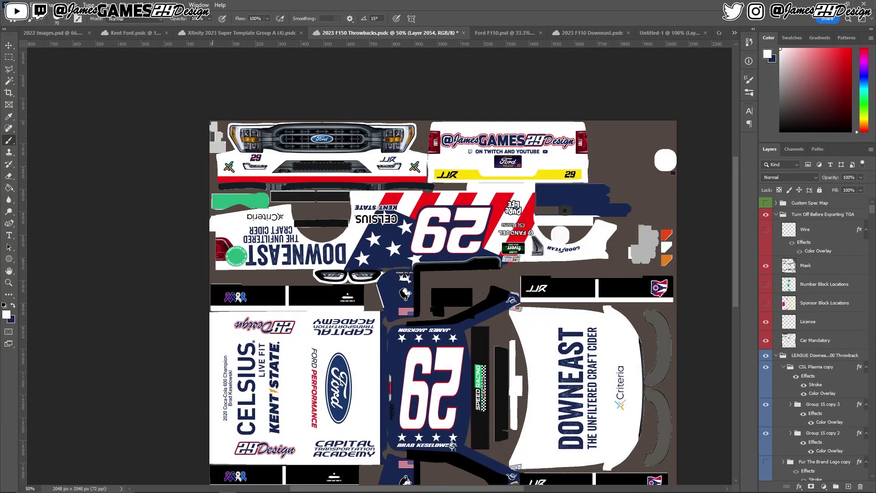
{"action": "key", "text": "ctrl+alt+s"}
{"action": "key", "text": "Return"}
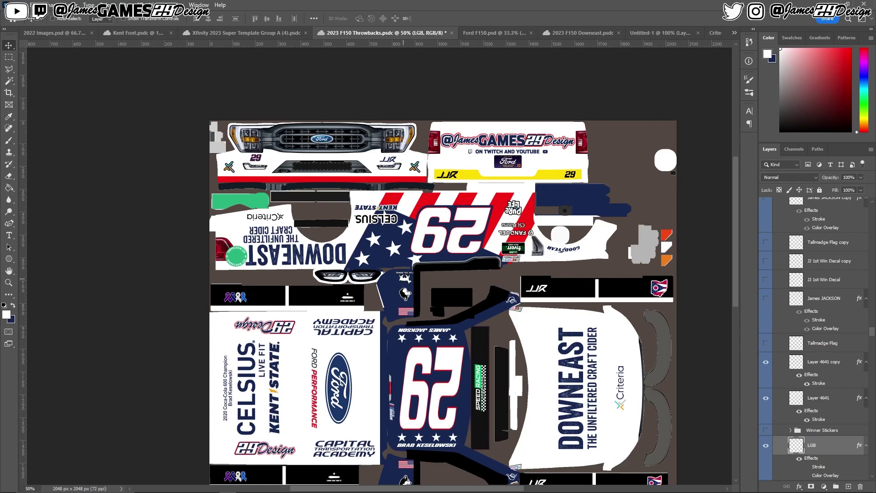
{"action": "scroll", "coordinate": [814, 320], "scroll_direction": "up", "scroll_amount": 2}
{"action": "scroll", "coordinate": [443, 265], "scroll_direction": "down", "scroll_amount": 2}
{"action": "scroll", "coordinate": [443, 265], "scroll_direction": "down", "scroll_amount": 1}
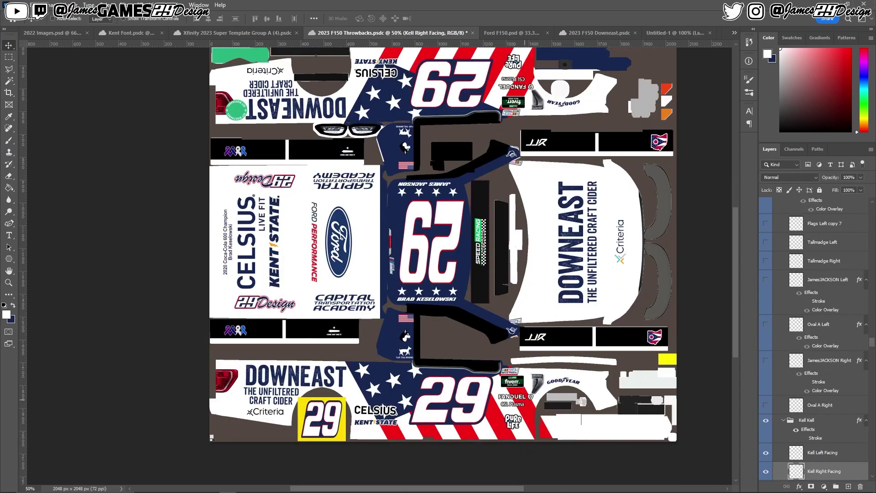